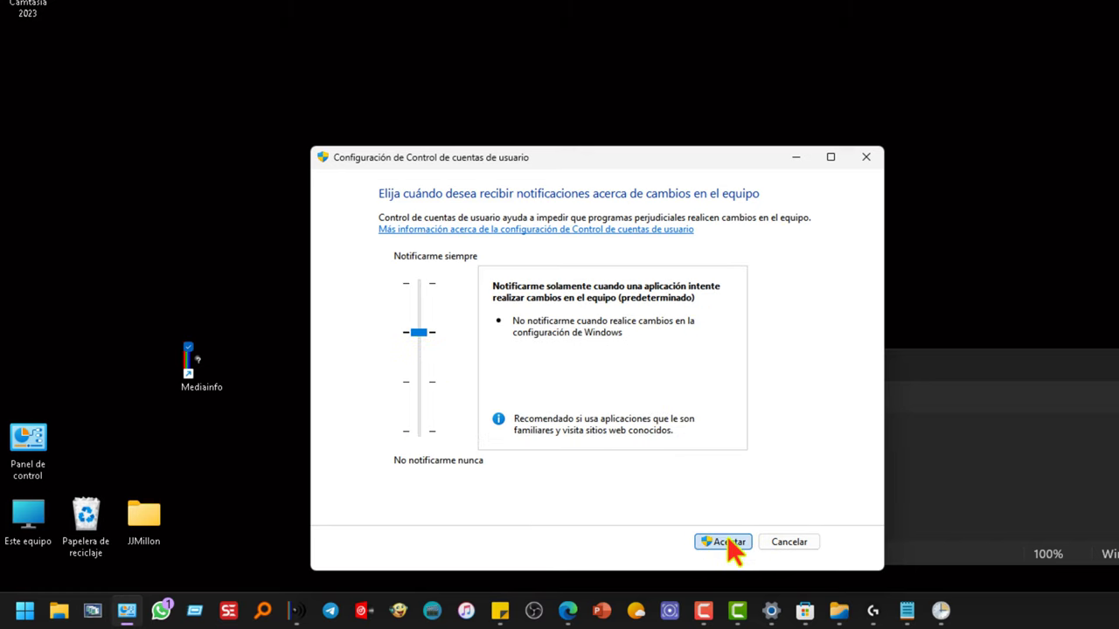
Accept the User Account Control level that notifies only when an application tries to make changes (predeterminado).
left_click(728, 541)
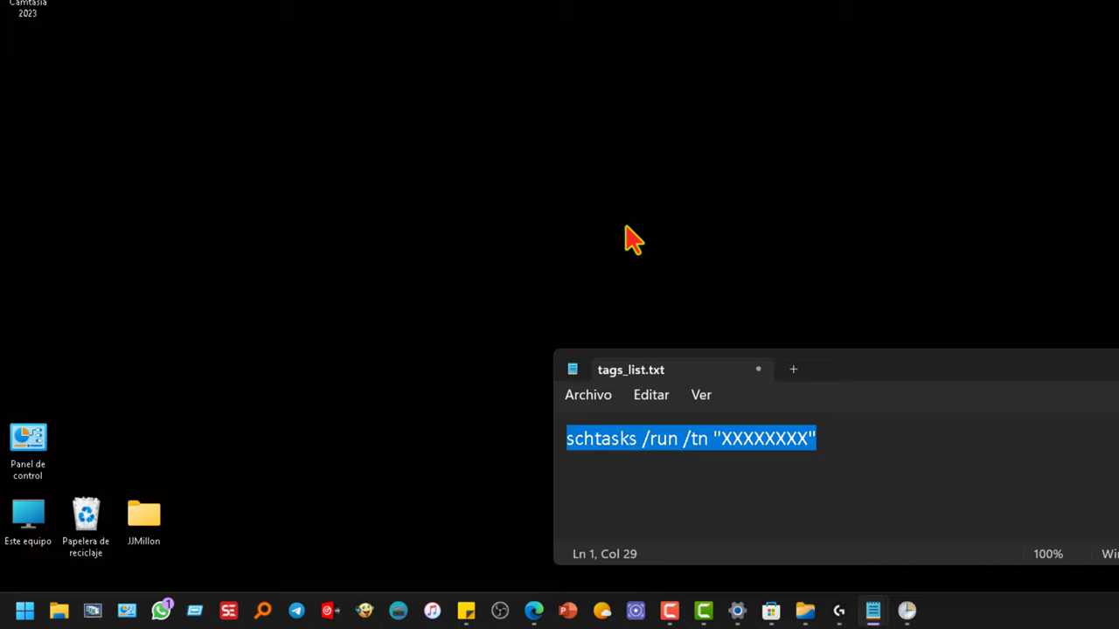
Search Windows for Programador de tareas, open it and reposition its window so the available actions are fully in view.
left_click(25, 610)
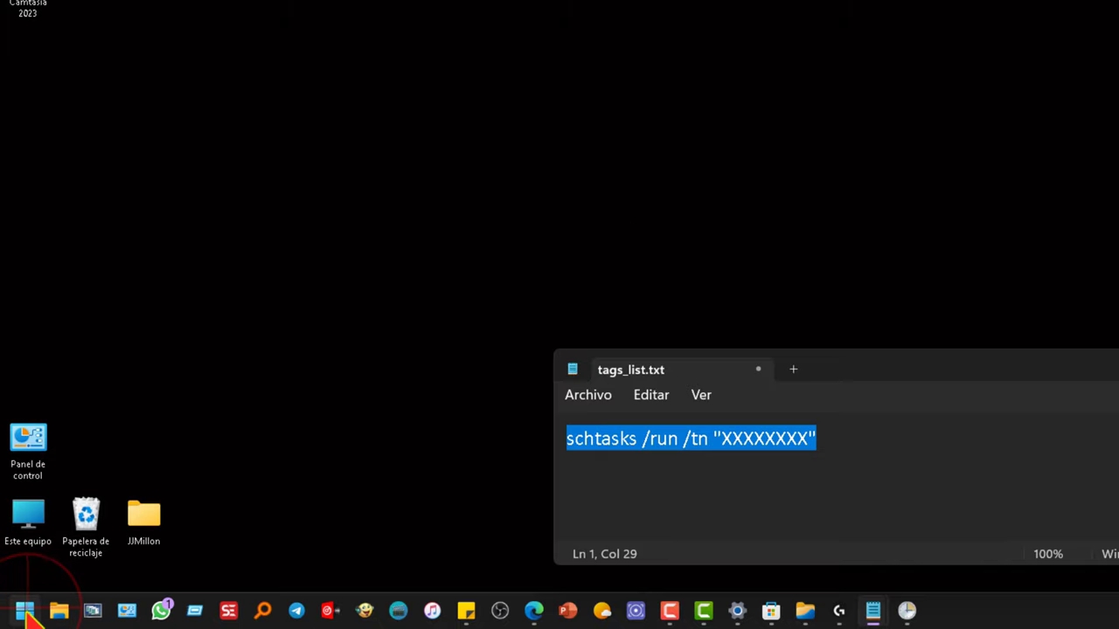
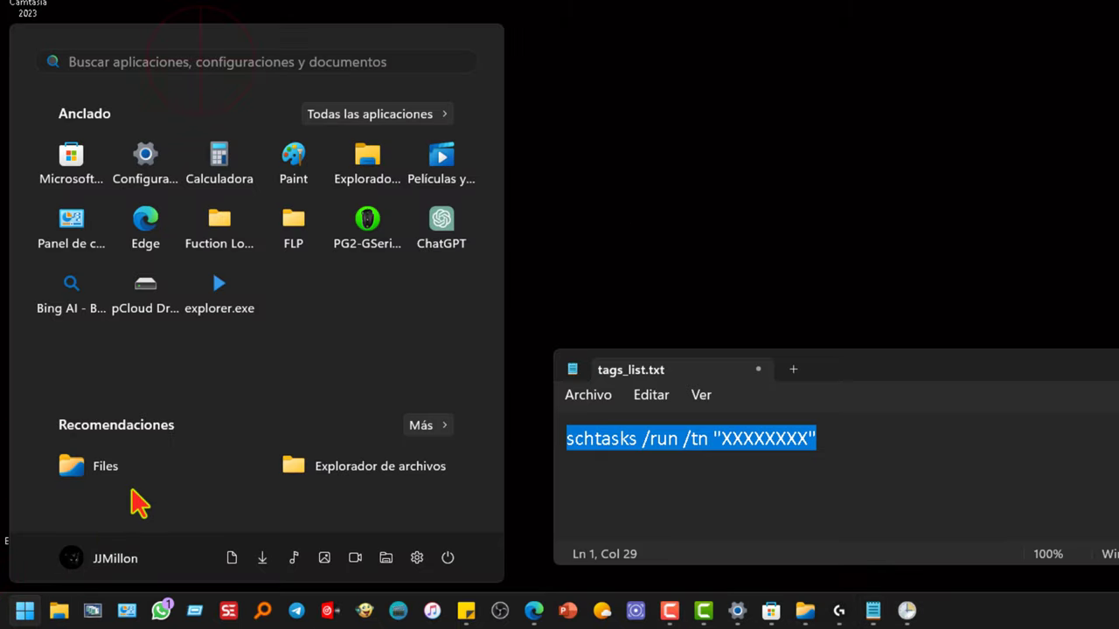
left_click(213, 62)
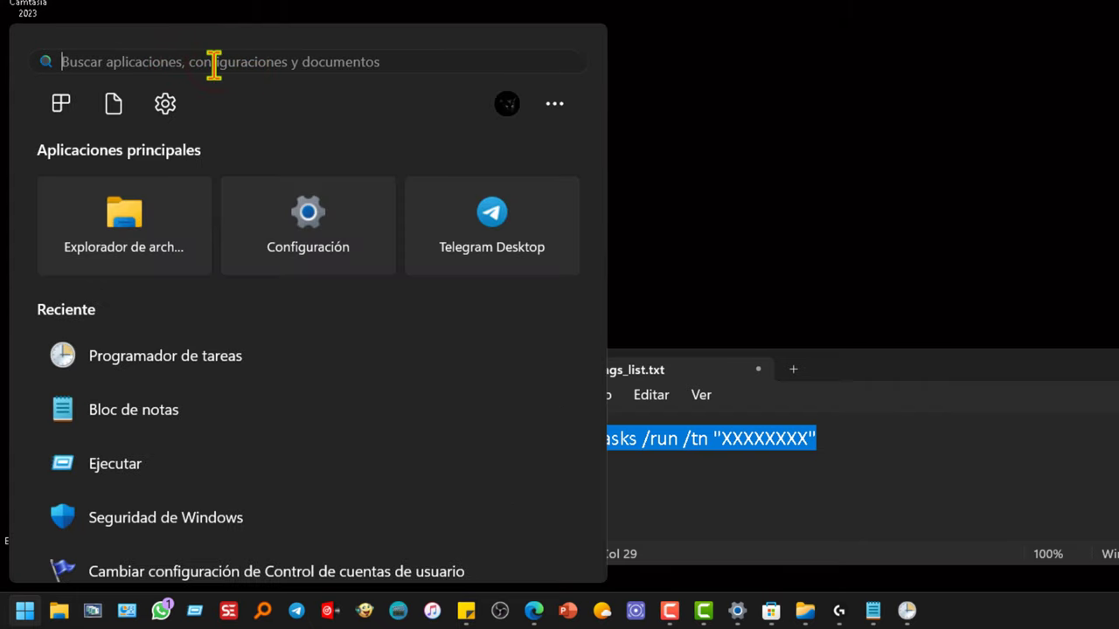
type("PROGRAMADOR de tareas")
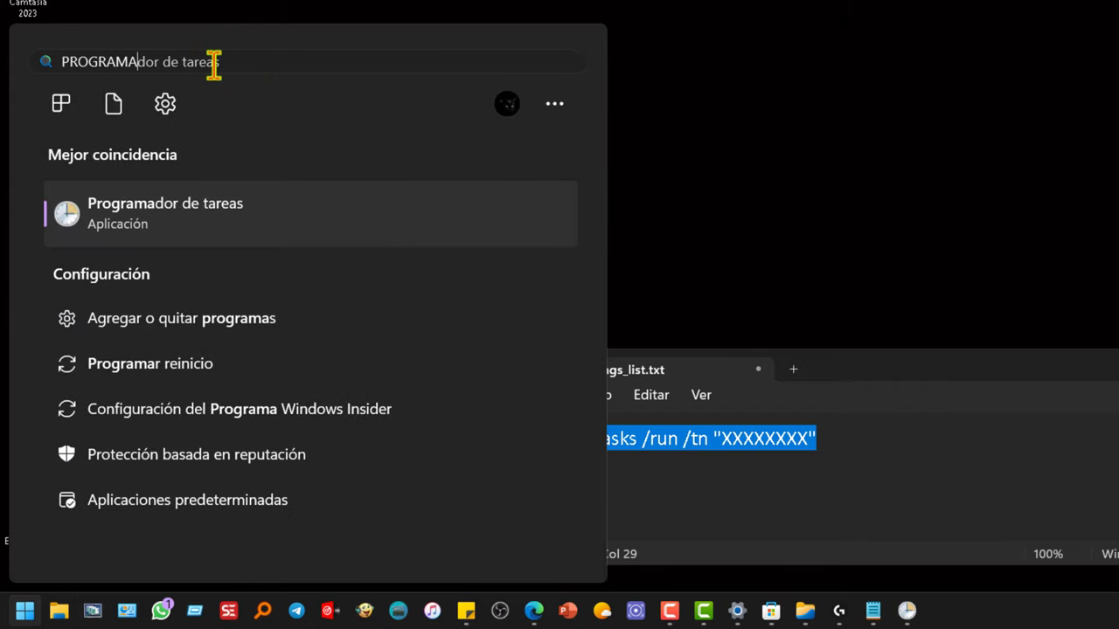
left_click(176, 221)
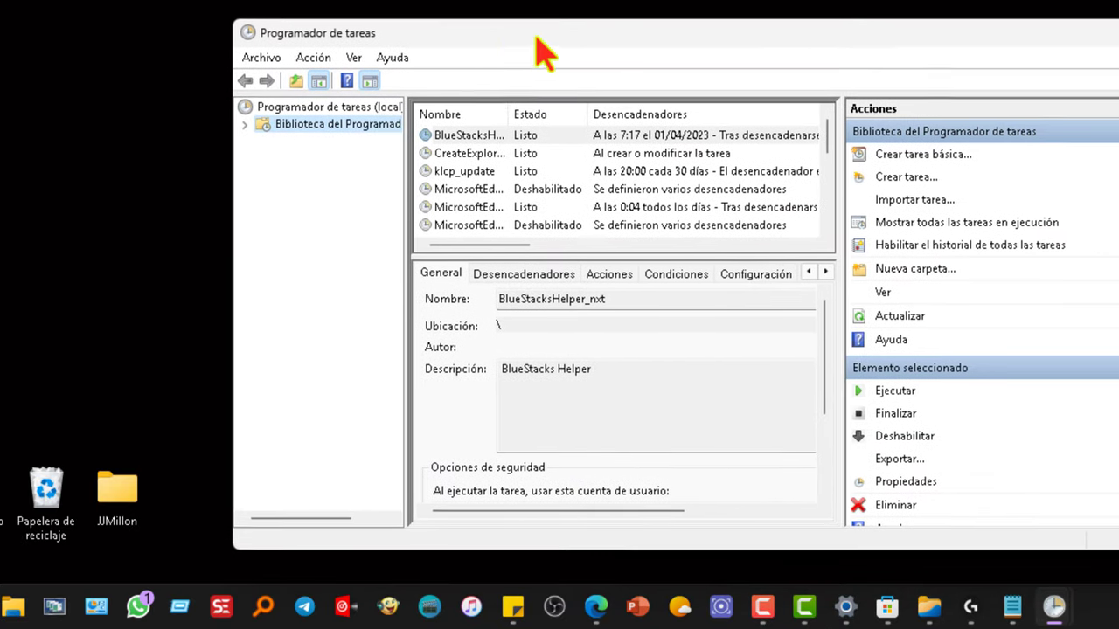
left_click_drag(537, 38, 342, 51)
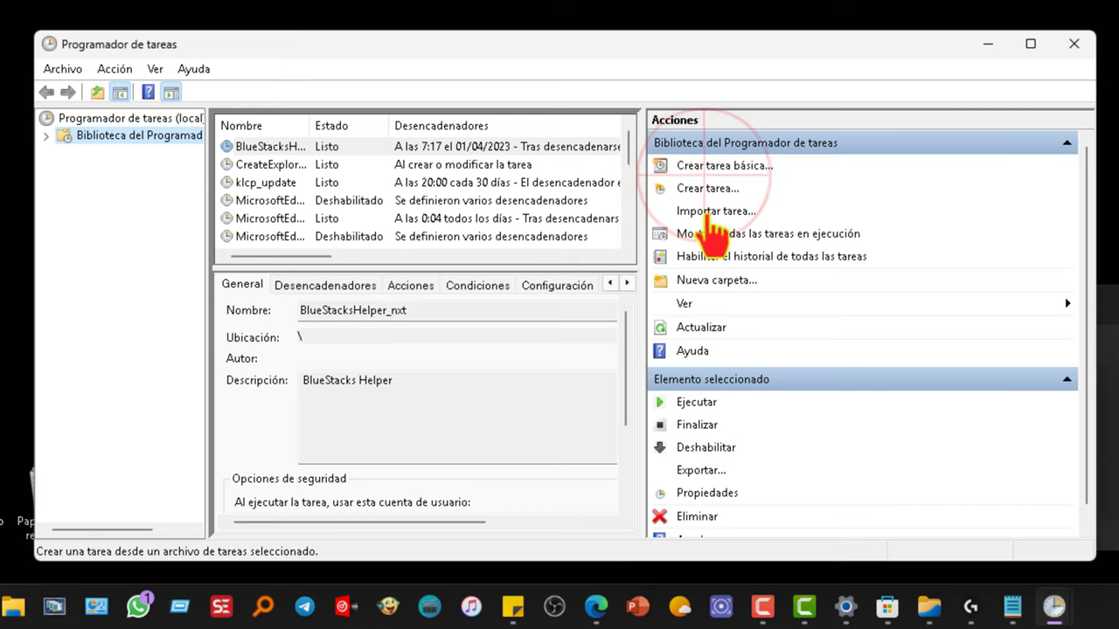
Start a new full (not basic) task named Mediainfo and set it to run with the highest privileges.
left_click(708, 188)
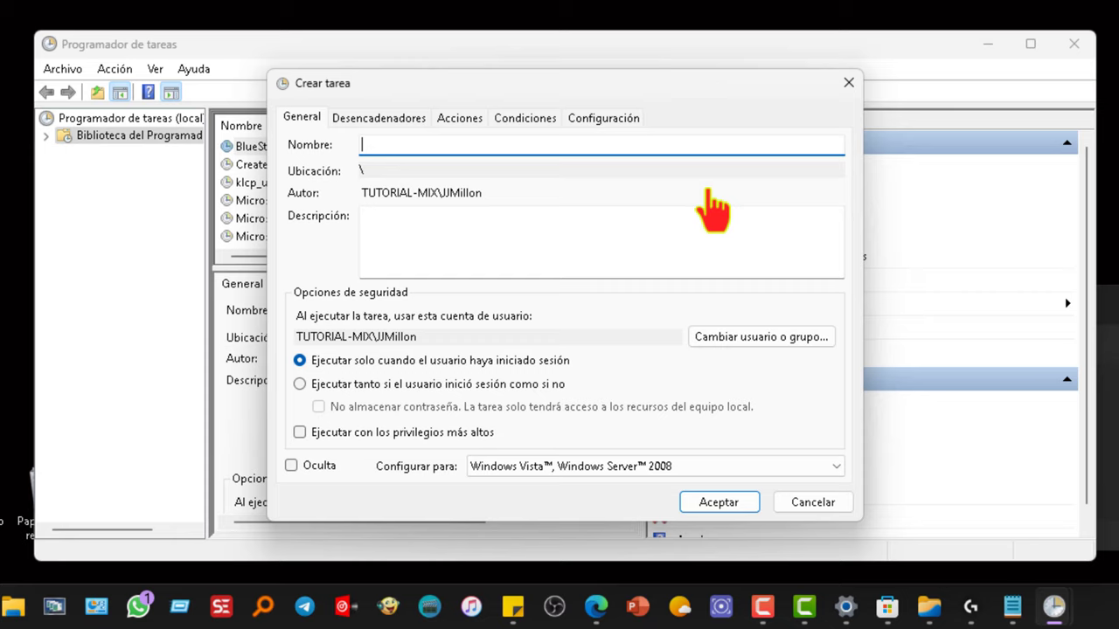
type("MediaInfo")
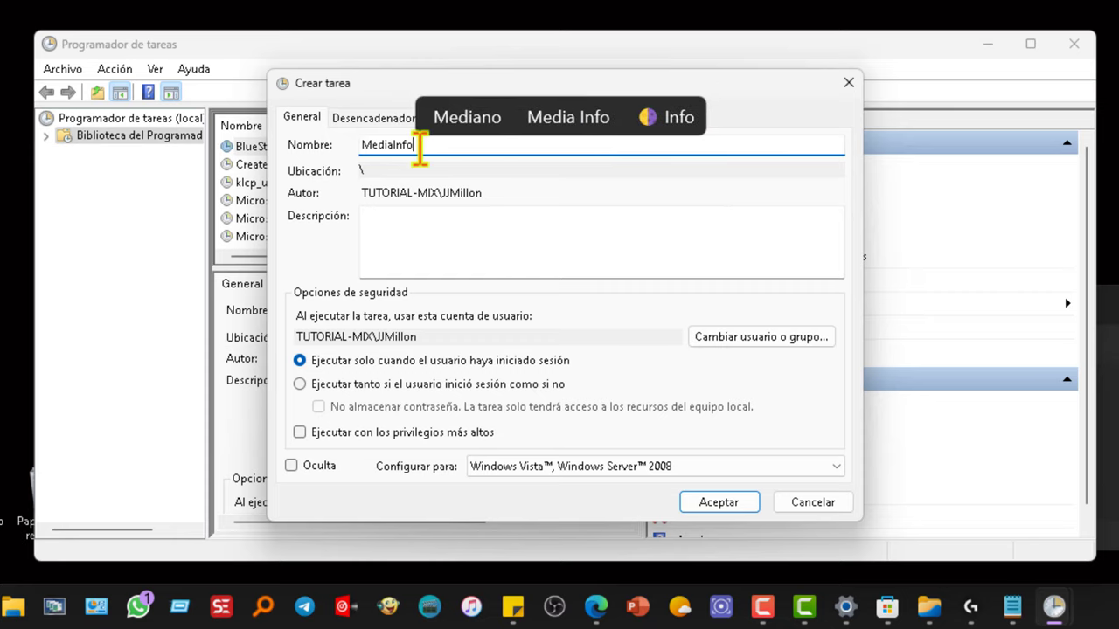
key("BackSpace")
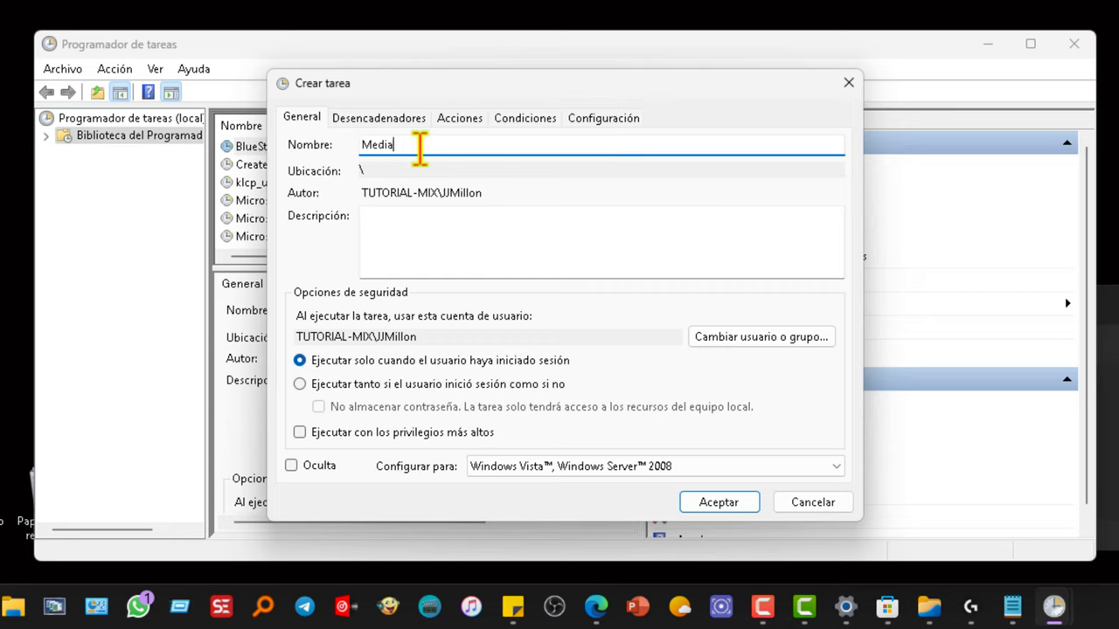
type("Mediainfo")
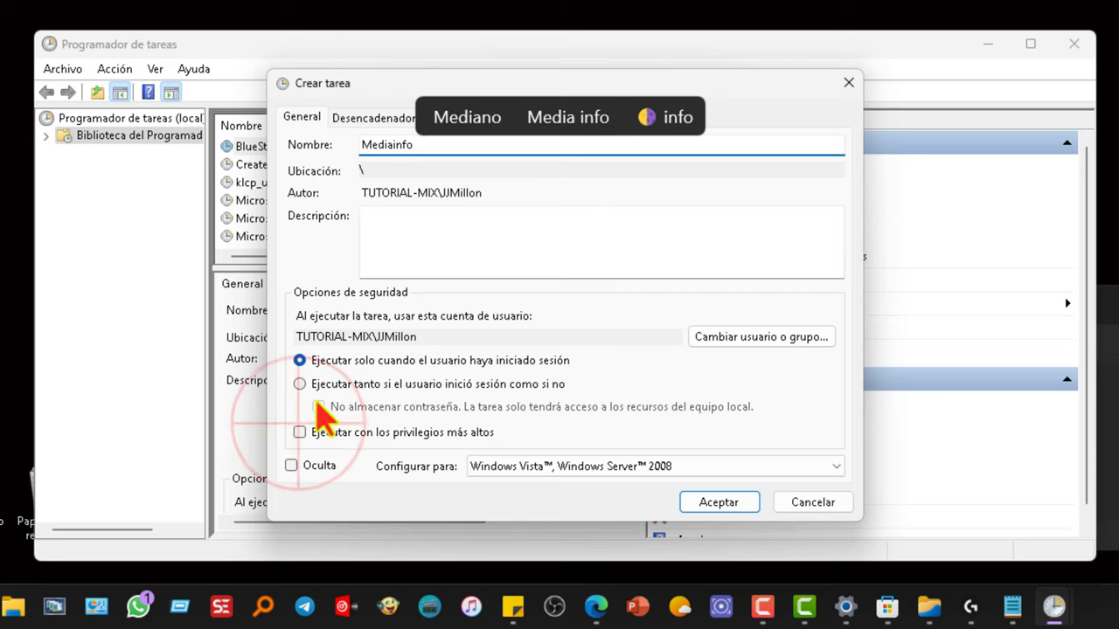
left_click(300, 432)
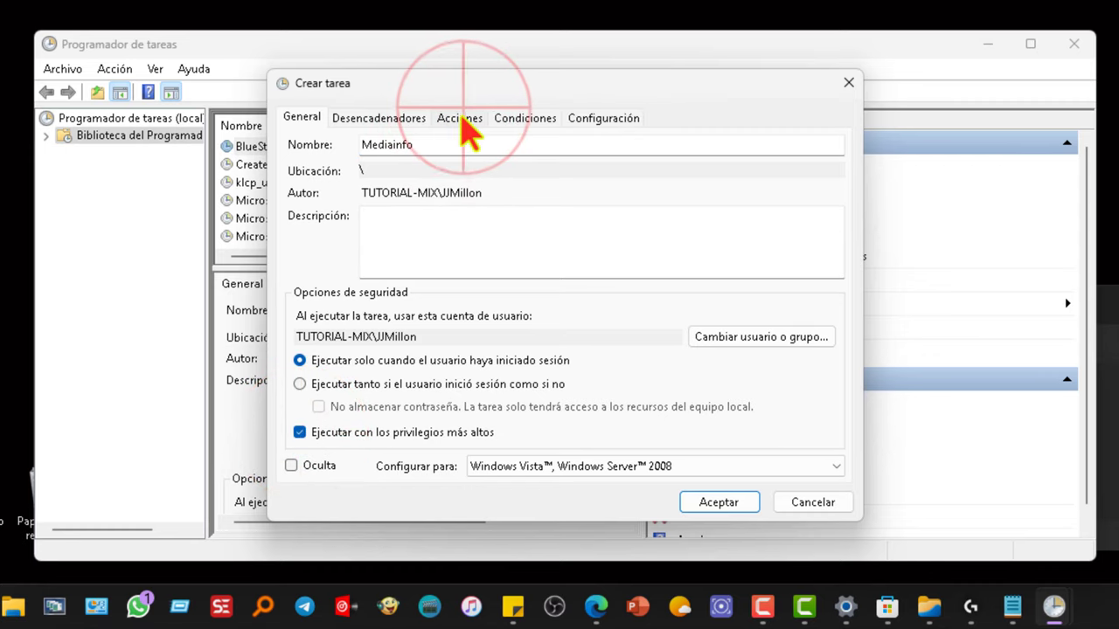
Add an action to the task that starts the program "C:\Program Files\MediaInfo\MediaInfo.exe".
left_click(460, 117)
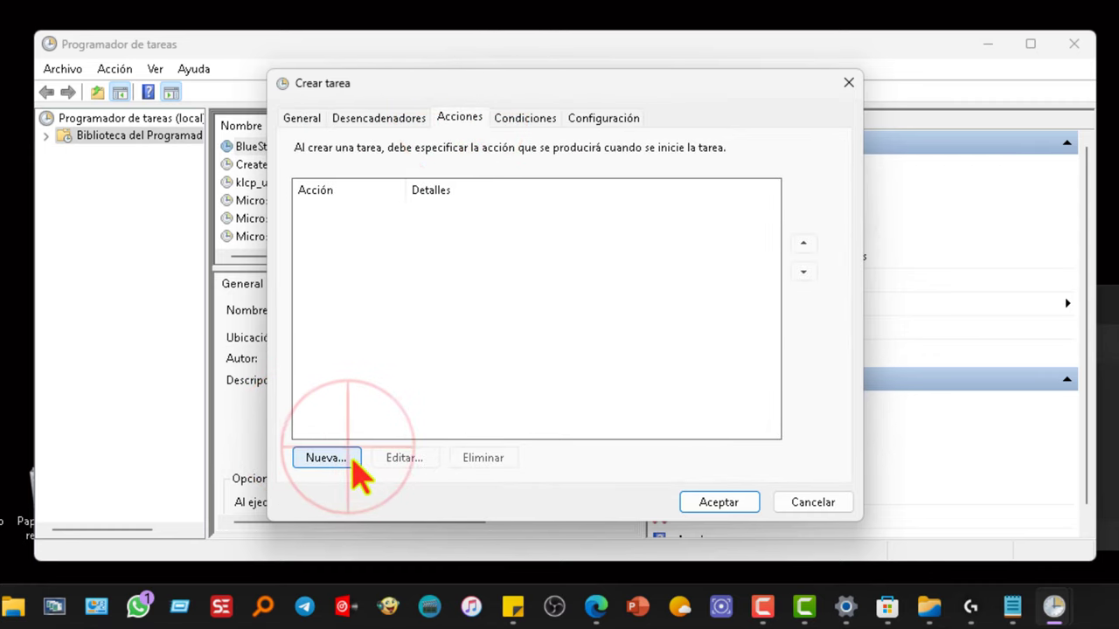
left_click(348, 459)
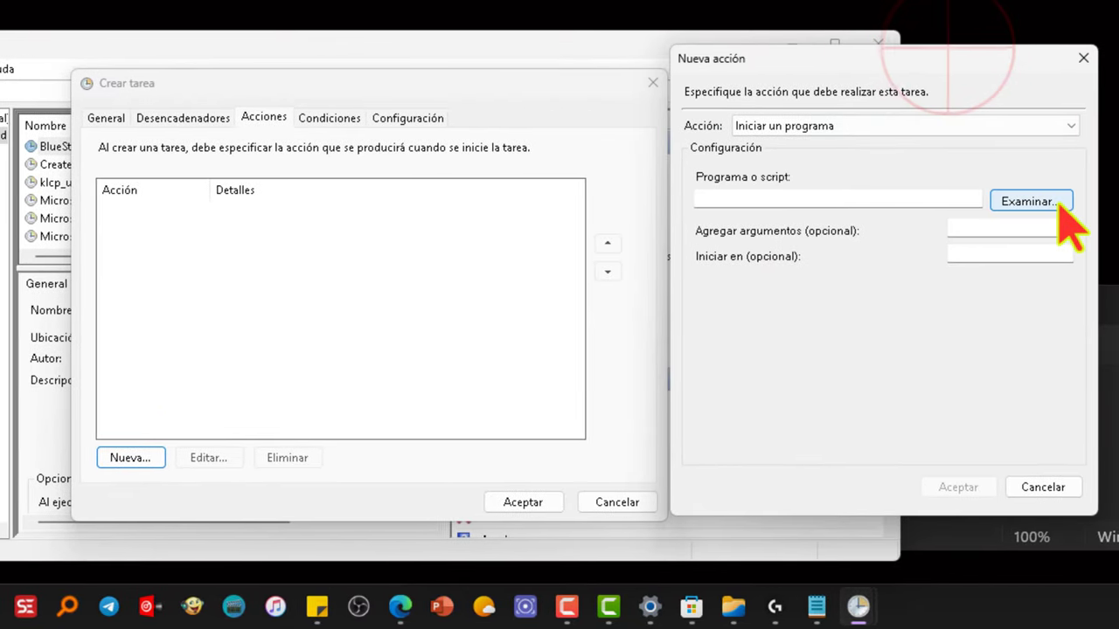
left_click_drag(957, 60, 408, 75)
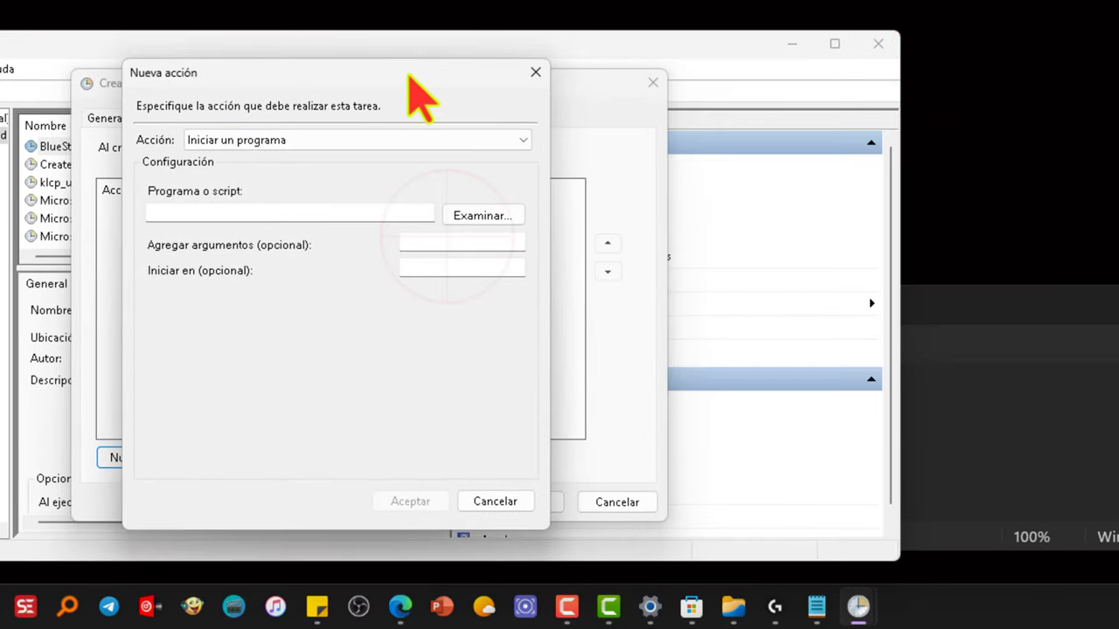
left_click(463, 218)
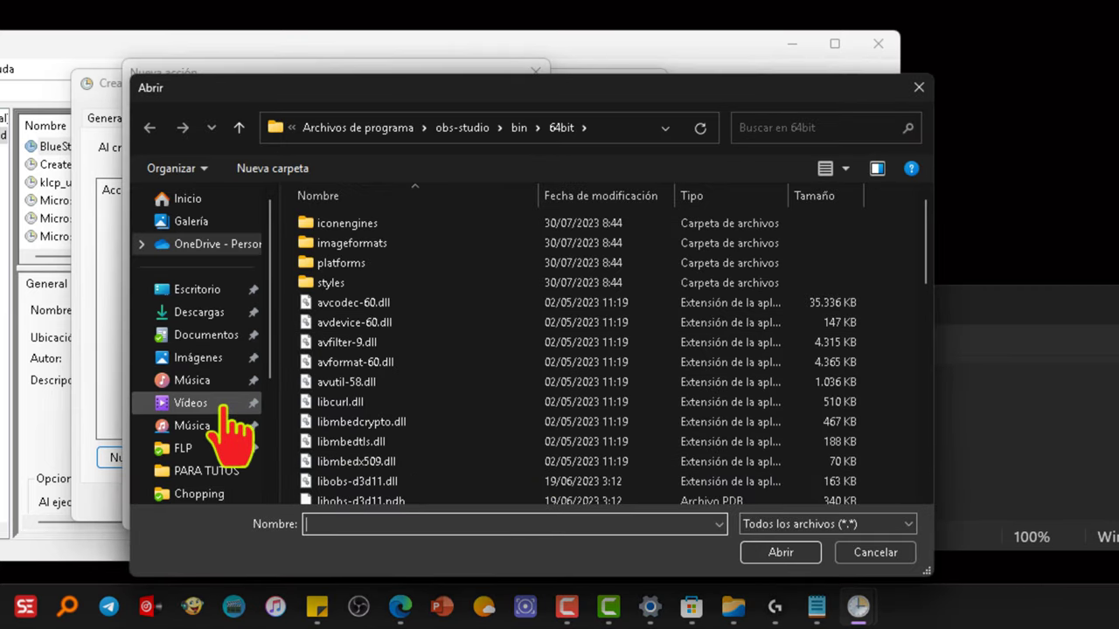
scroll(224, 415, "down", 4)
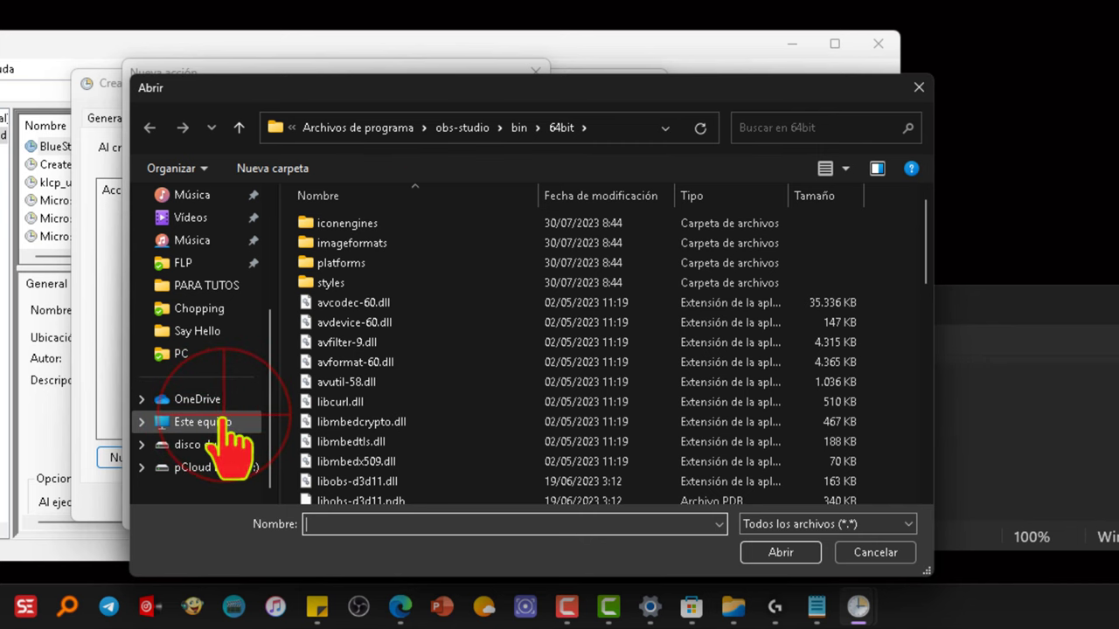
left_click(218, 423)
double_click(424, 232)
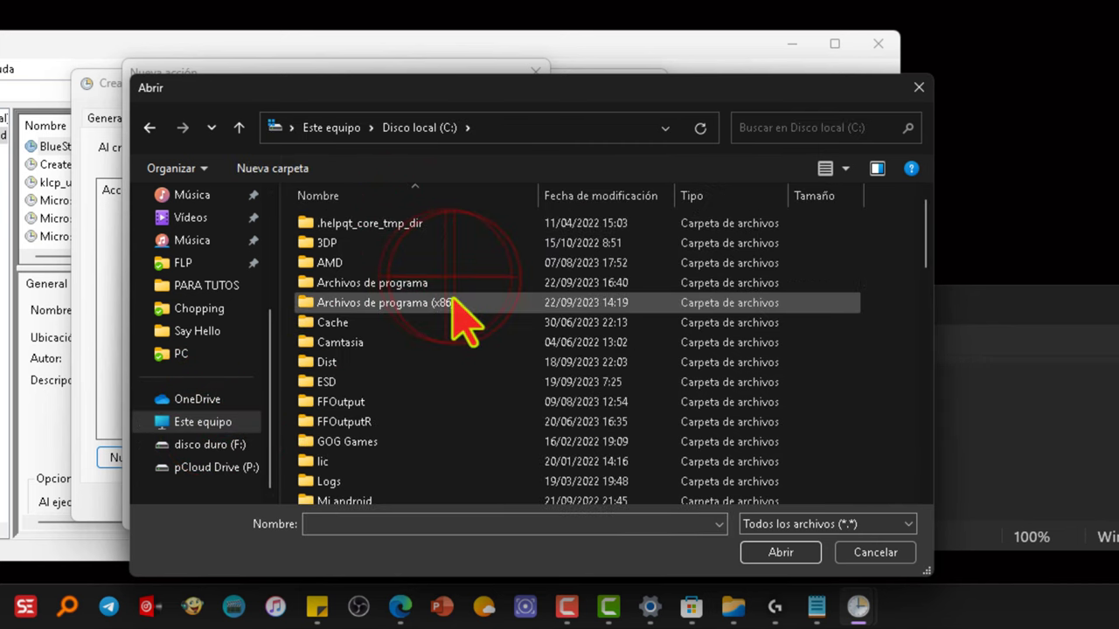
double_click(447, 281)
scroll(393, 397, "down", 10)
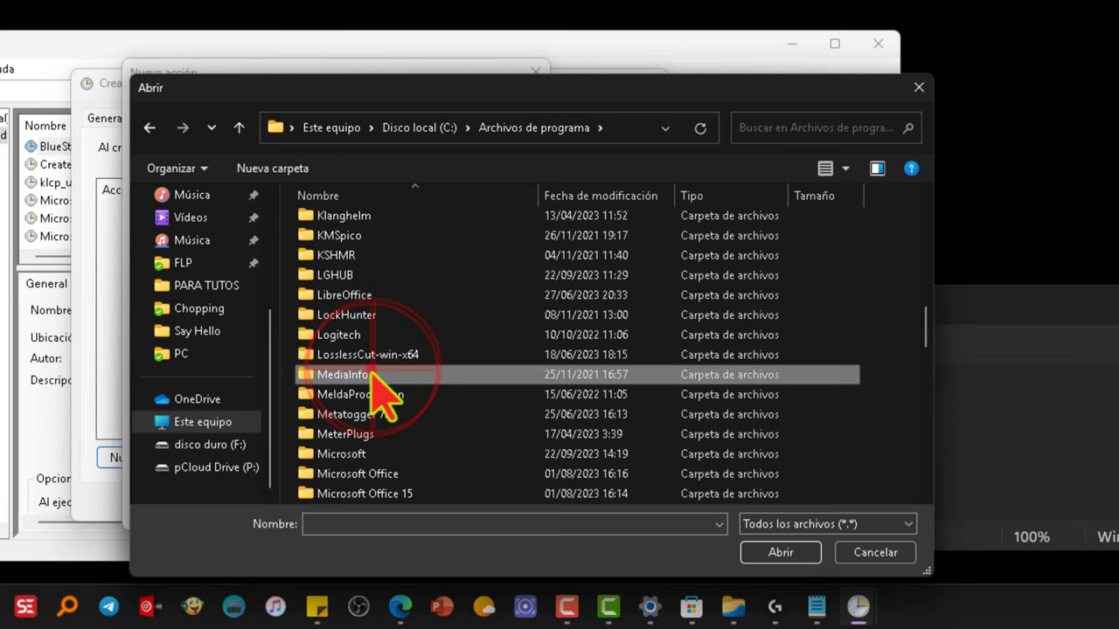
double_click(374, 374)
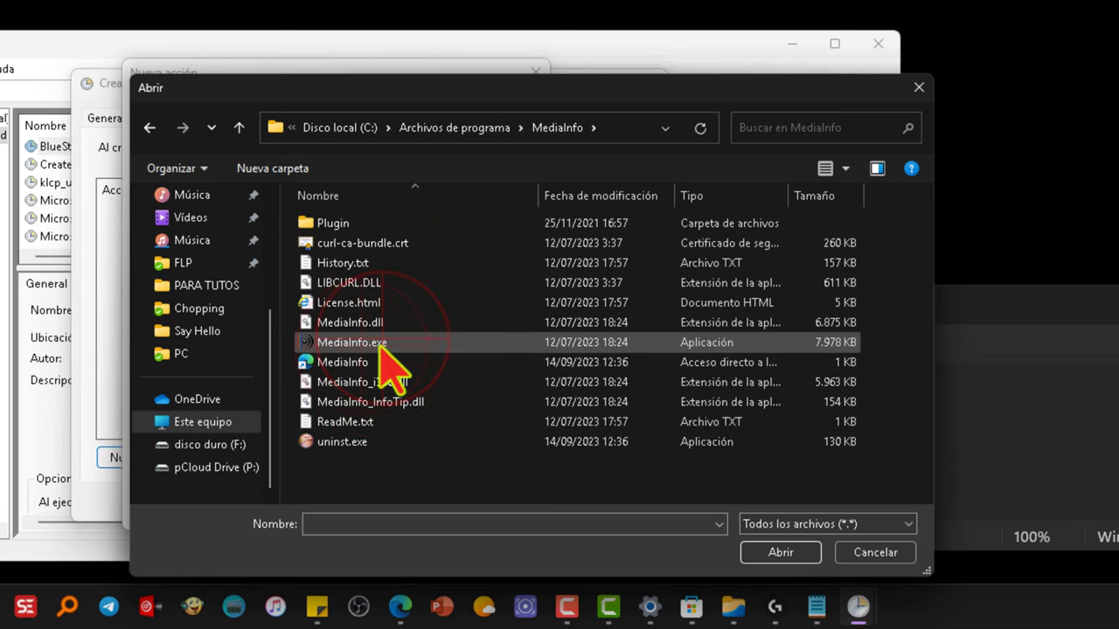
left_click(378, 342)
double_click(380, 342)
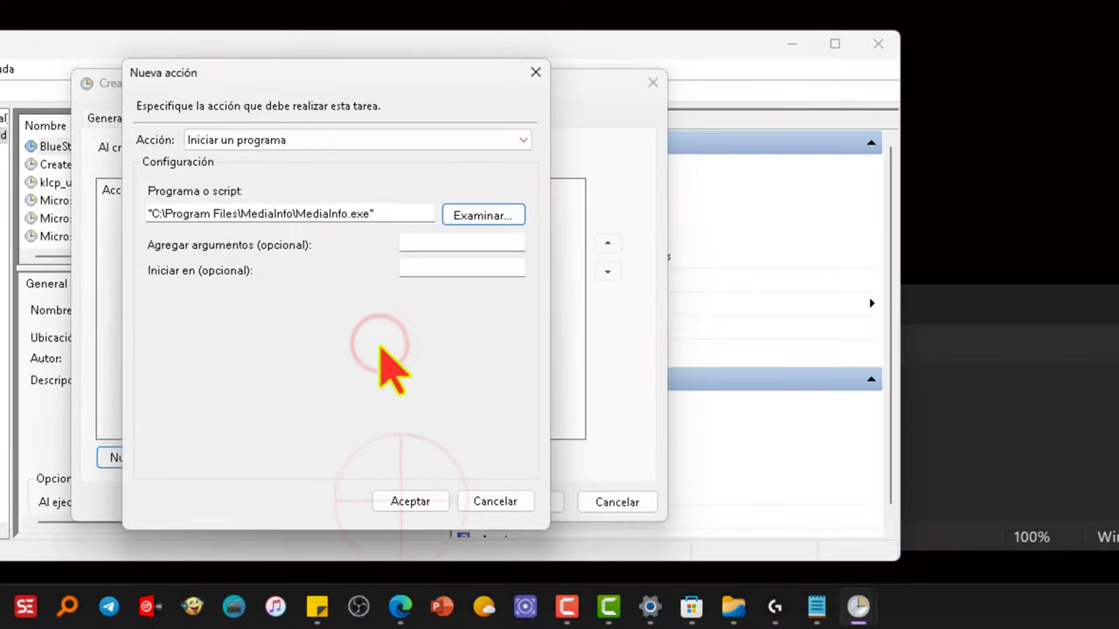
left_click(419, 500)
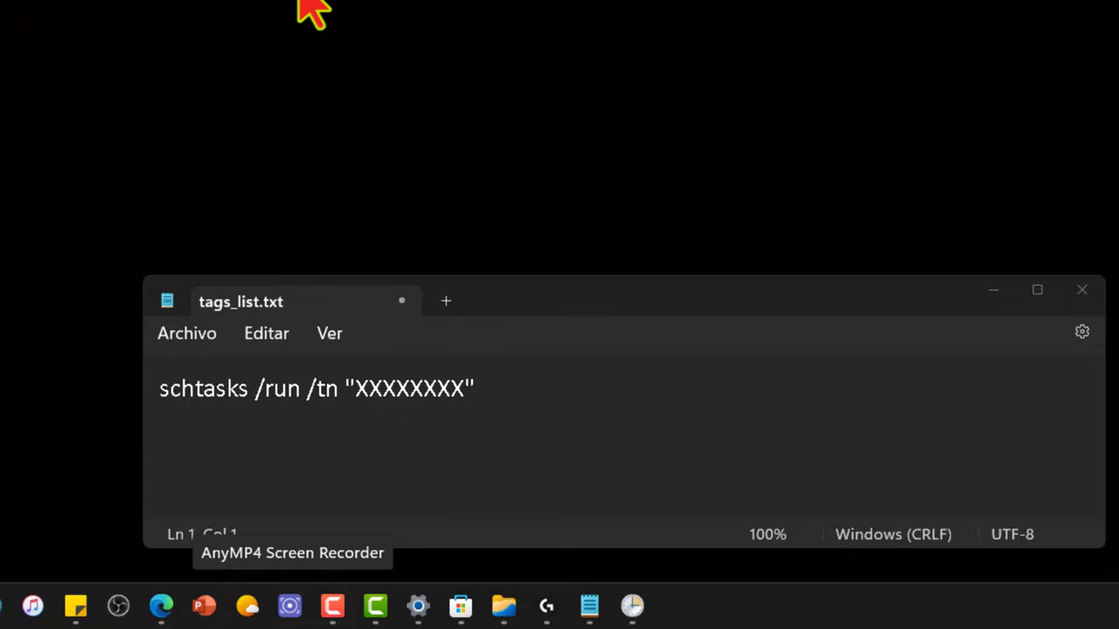
Check the target path in the properties of the pinned AnyMP4 Screen Recorder shortcut and close them.
left_click(294, 603)
right_click(295, 604)
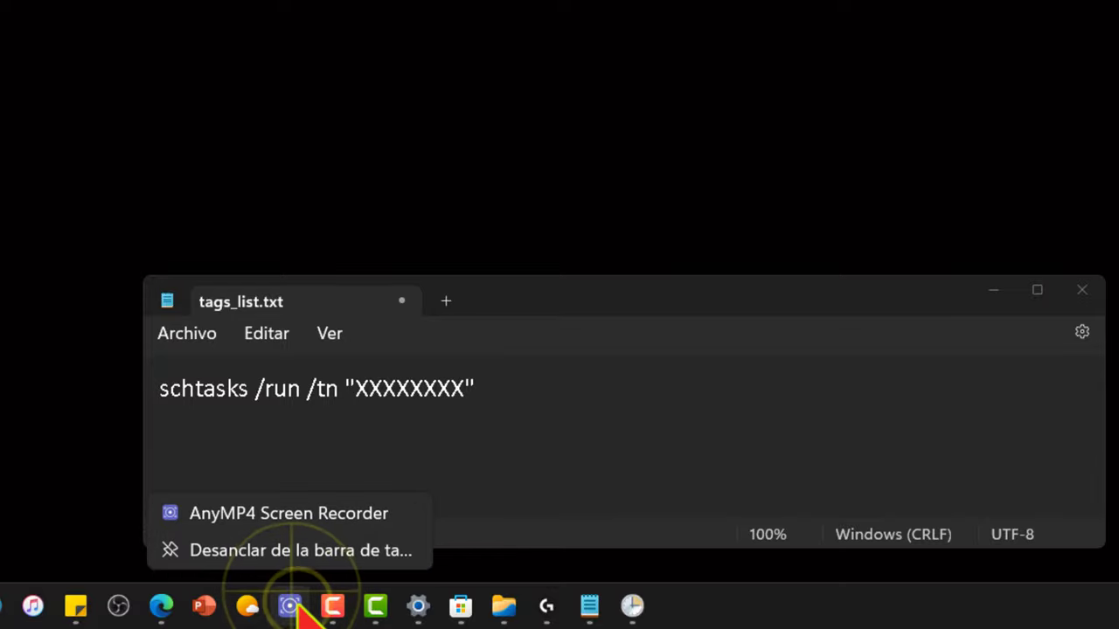
right_click(295, 605)
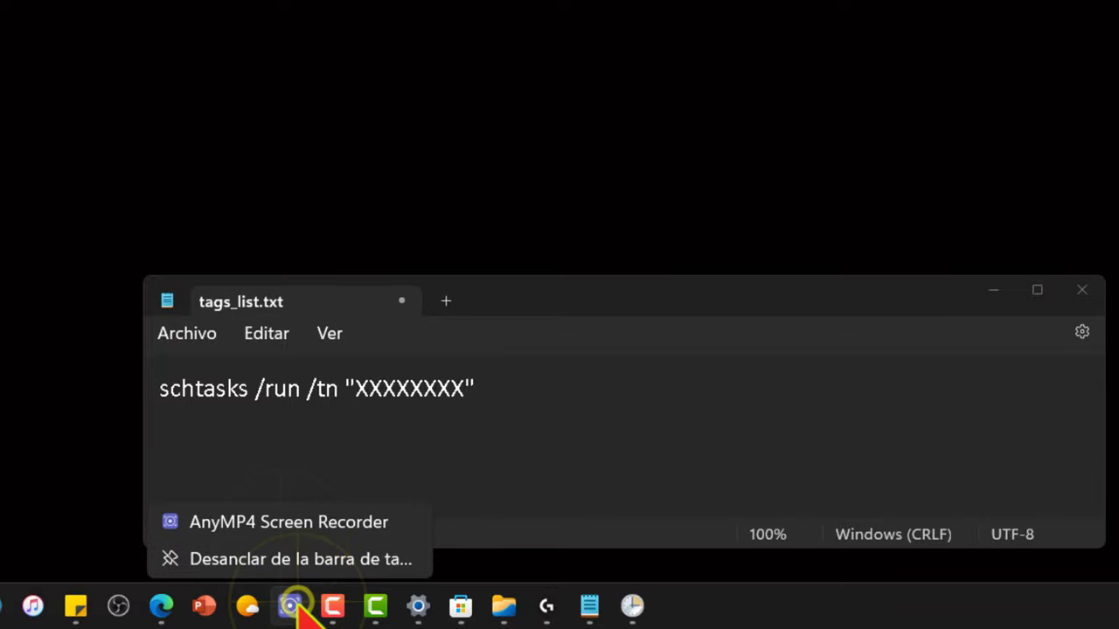
right_click(290, 519)
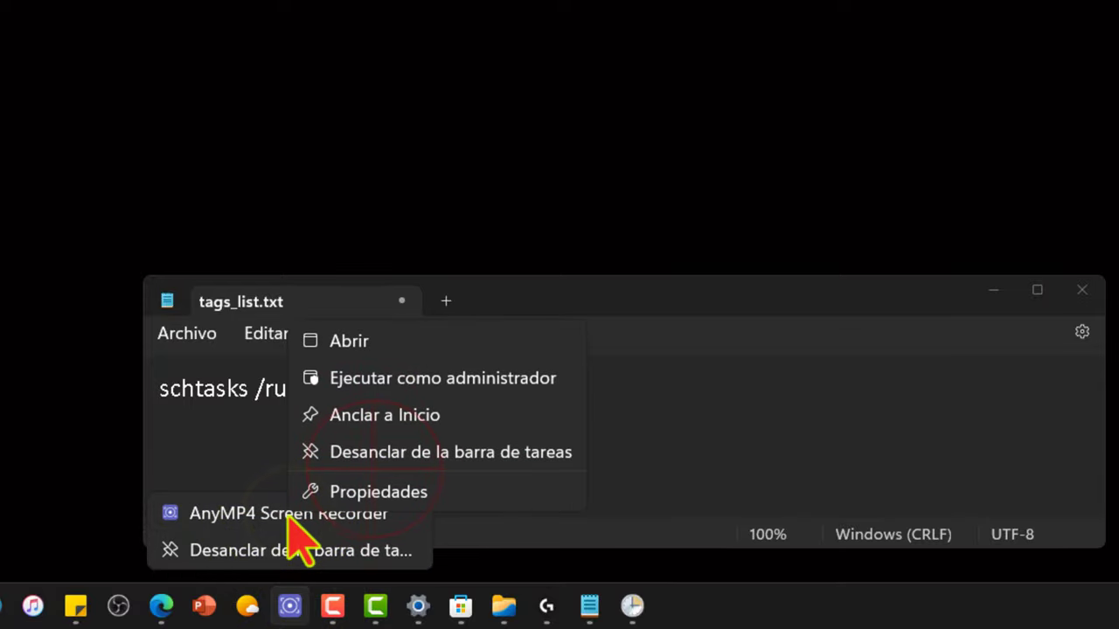
left_click(385, 492)
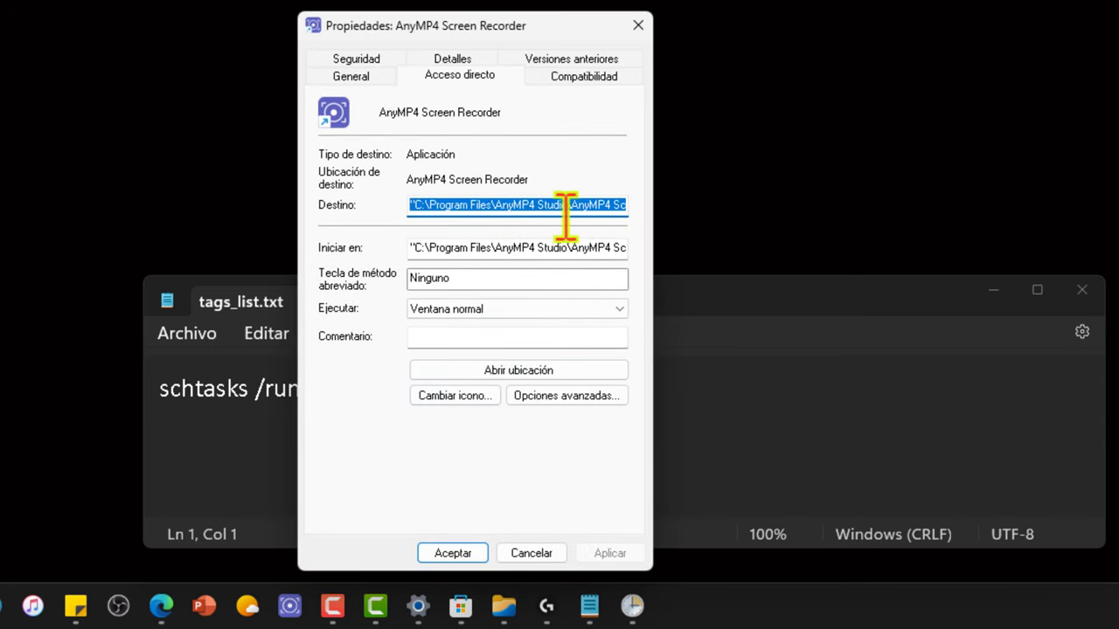
left_click(639, 27)
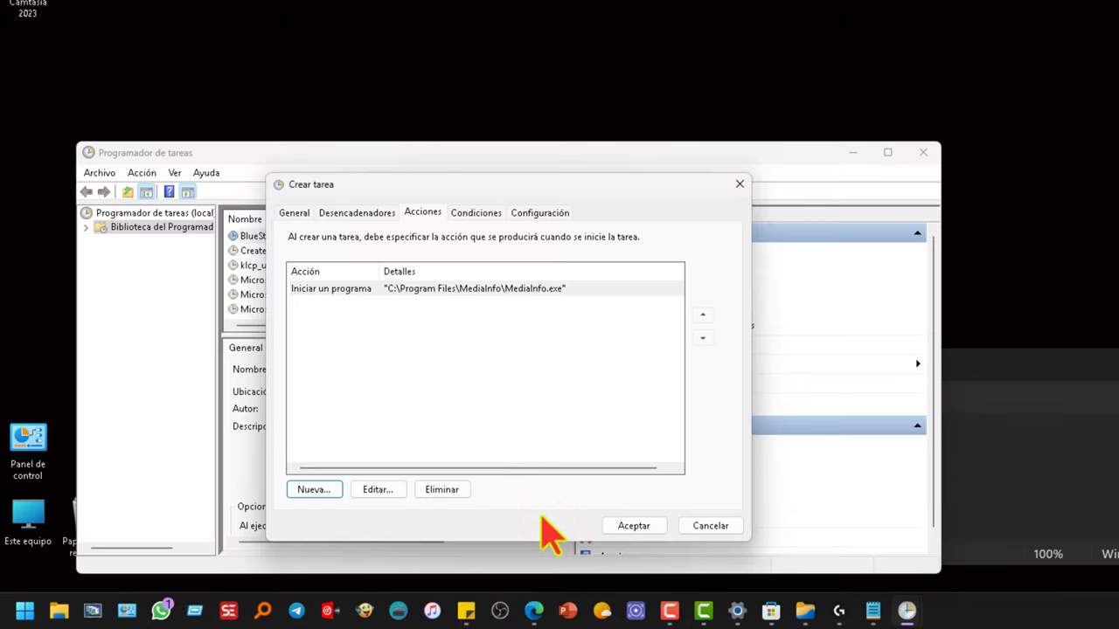
Disable the task's condition to start only when the computer is on AC power, and save the task.
left_click(476, 214)
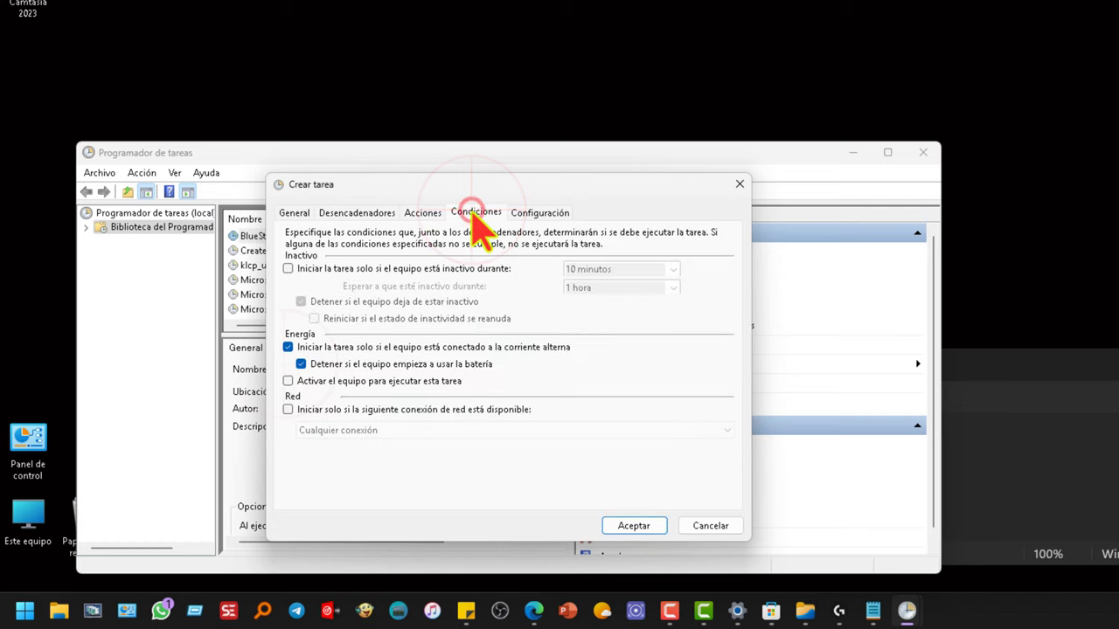
left_click(288, 347)
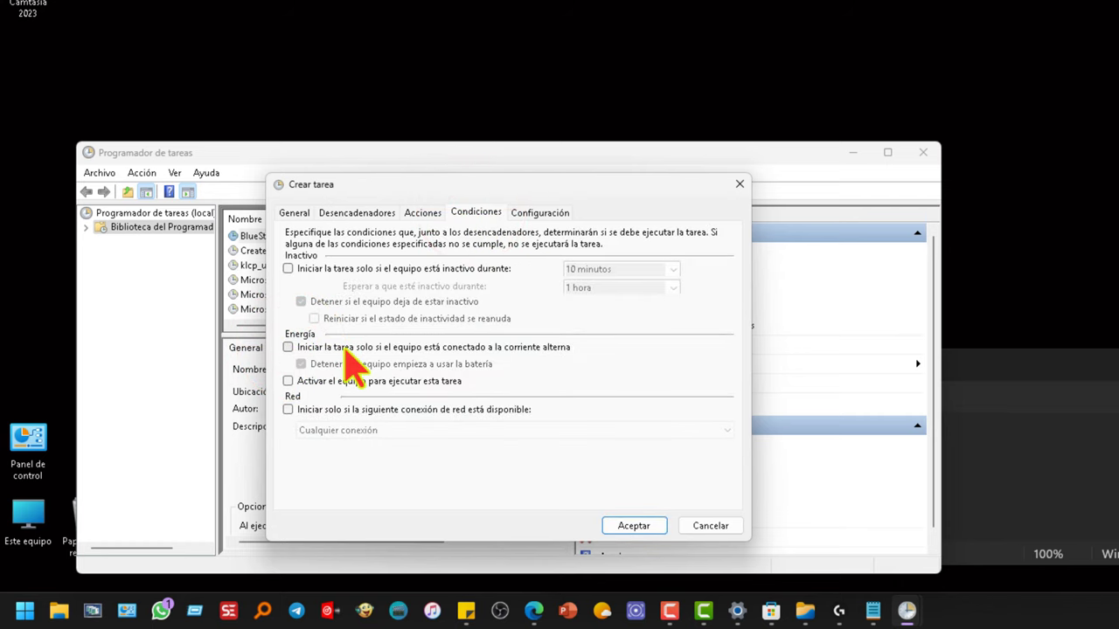
left_click(651, 523)
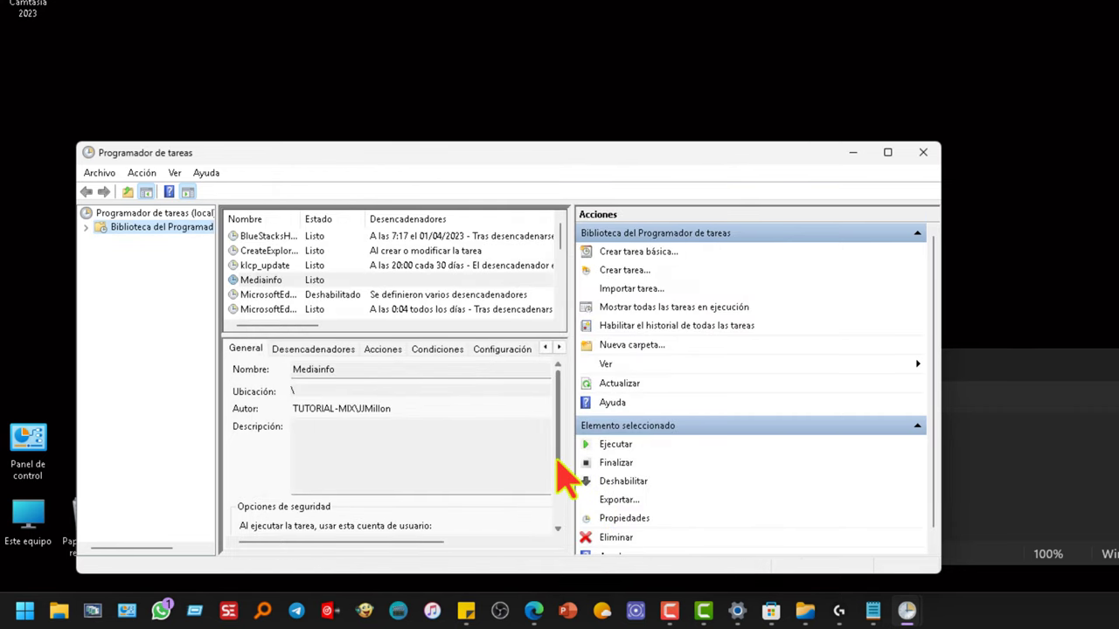
Run the Mediainfo task to test it, and close both the MediaInfo window and Programador de tareas.
left_click(276, 284)
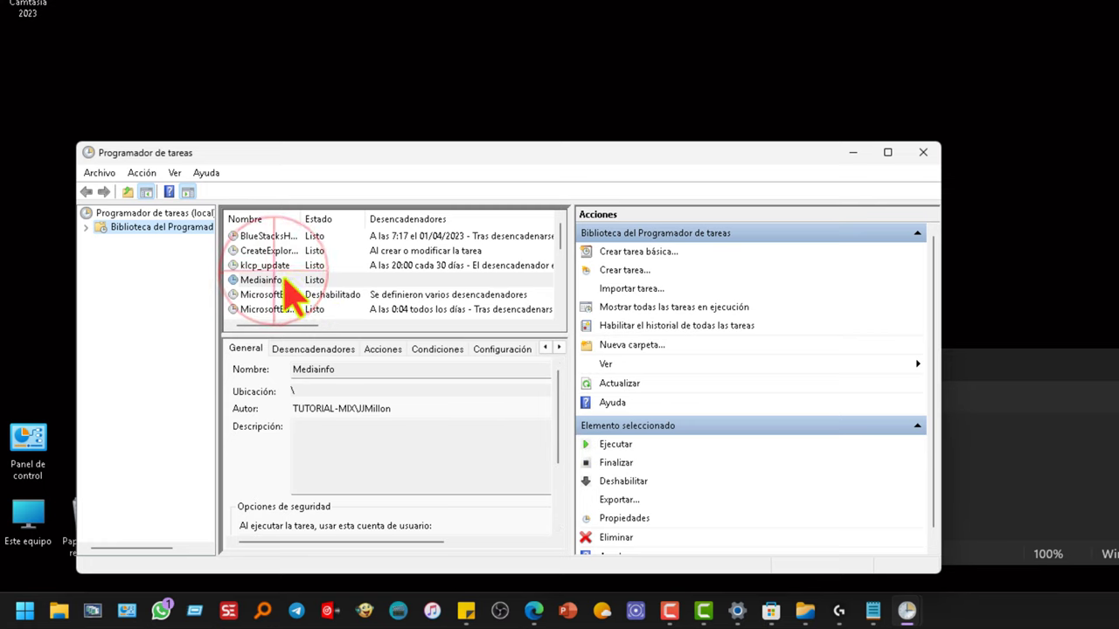
left_click(626, 444)
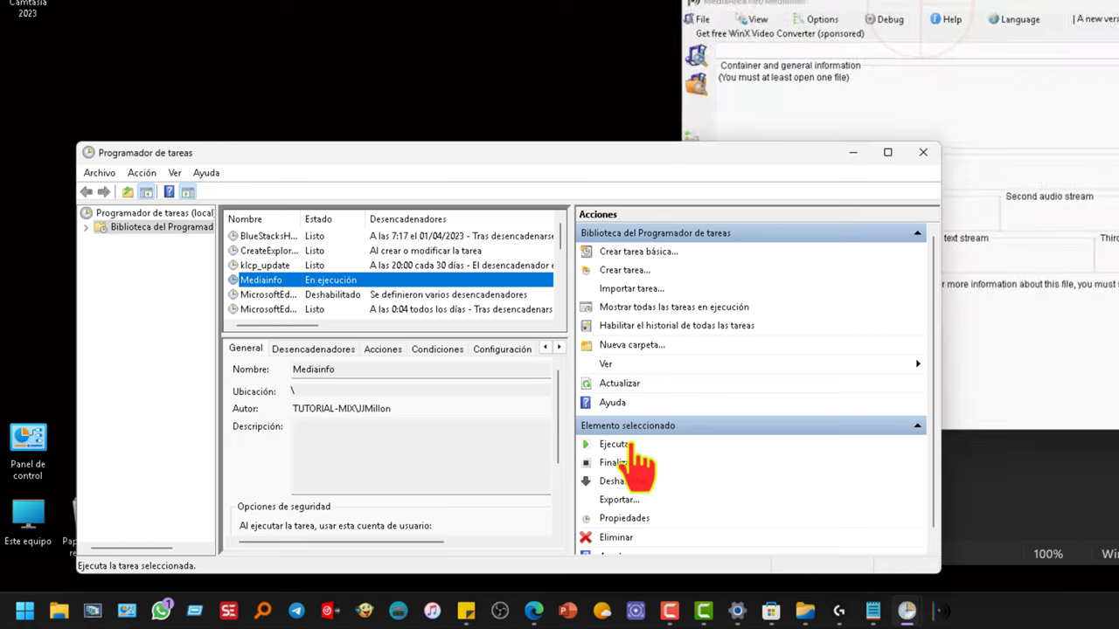
left_click(948, 15)
left_click_drag(944, 10, 454, 142)
left_click(725, 132)
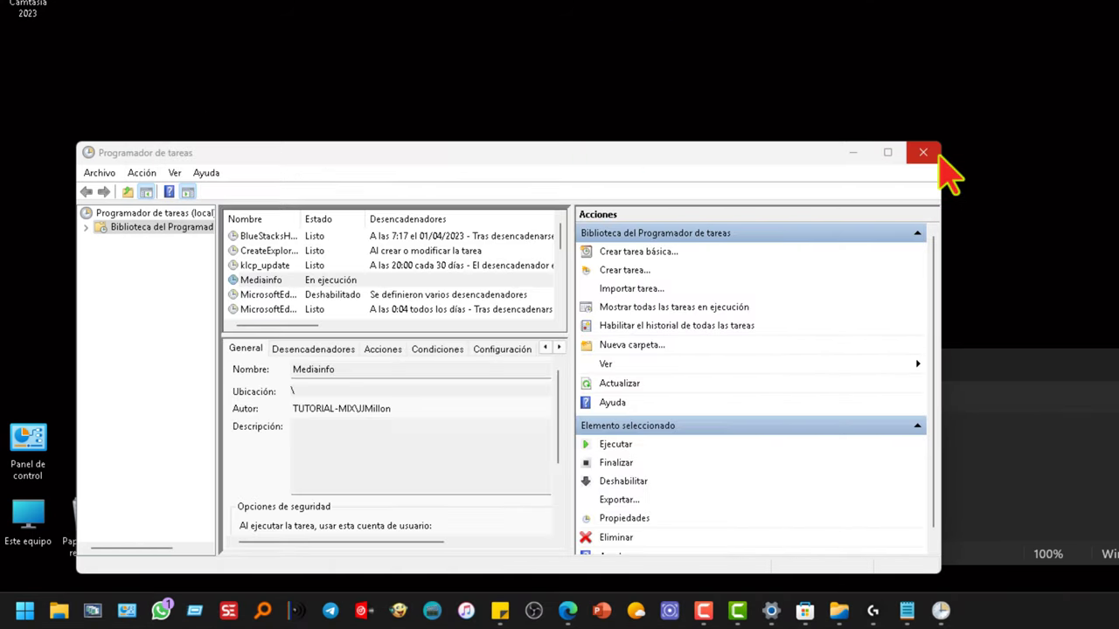
left_click(928, 155)
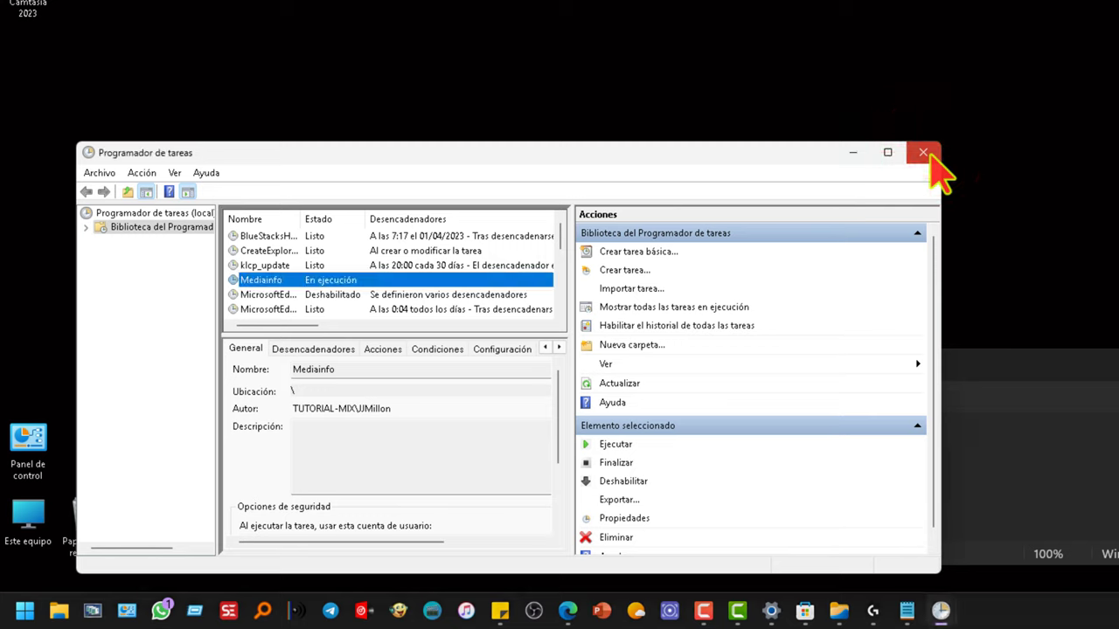
left_click(924, 154)
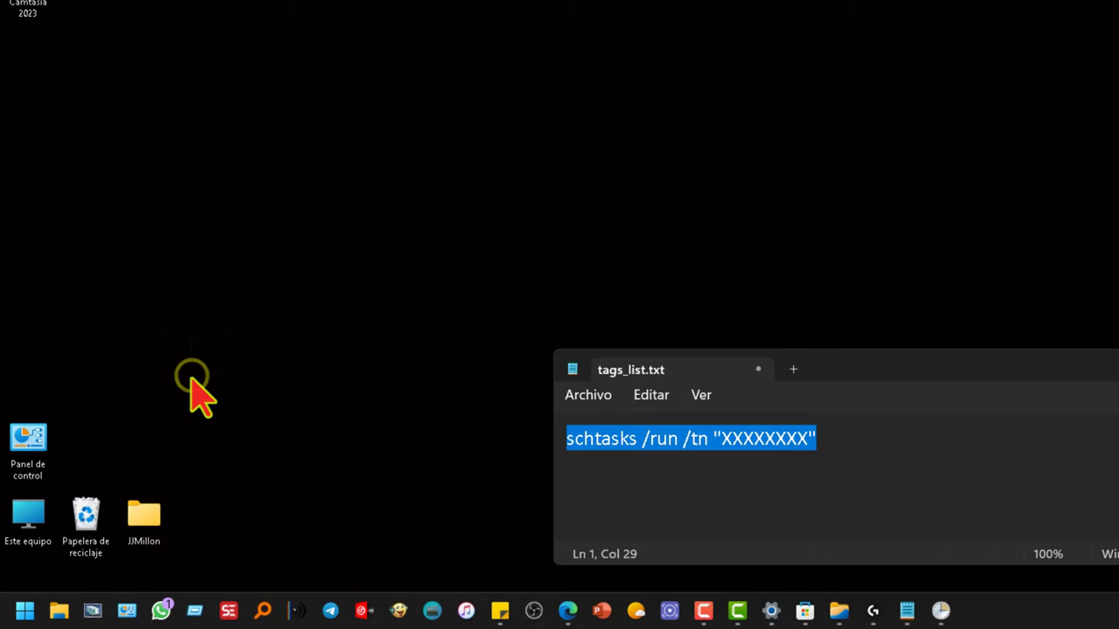
Start a new shortcut on the desktop and enter the tags_list.txt command schtasks /run /tn "XXXXXXXX" as its location.
right_click(191, 379)
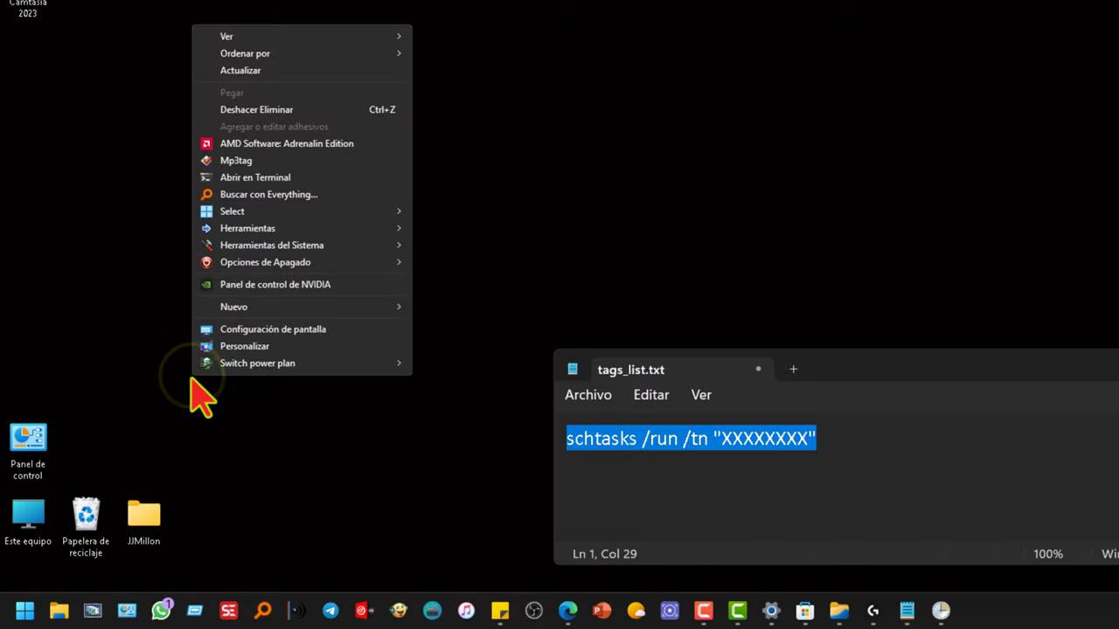
left_click(270, 310)
left_click(502, 325)
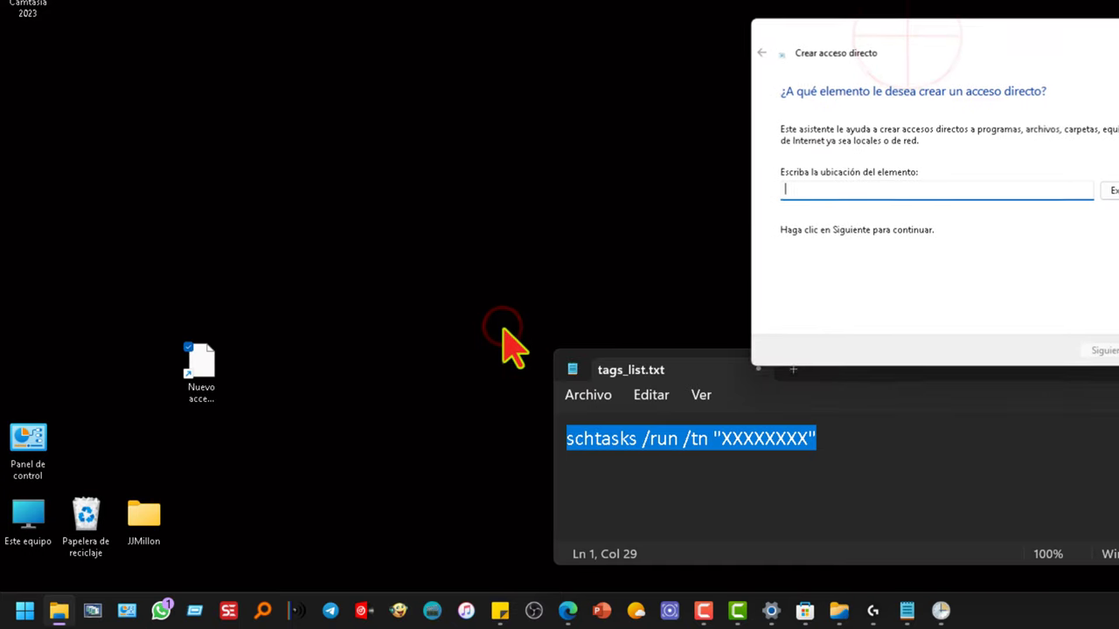
left_click_drag(922, 35, 225, 260)
right_click(775, 439)
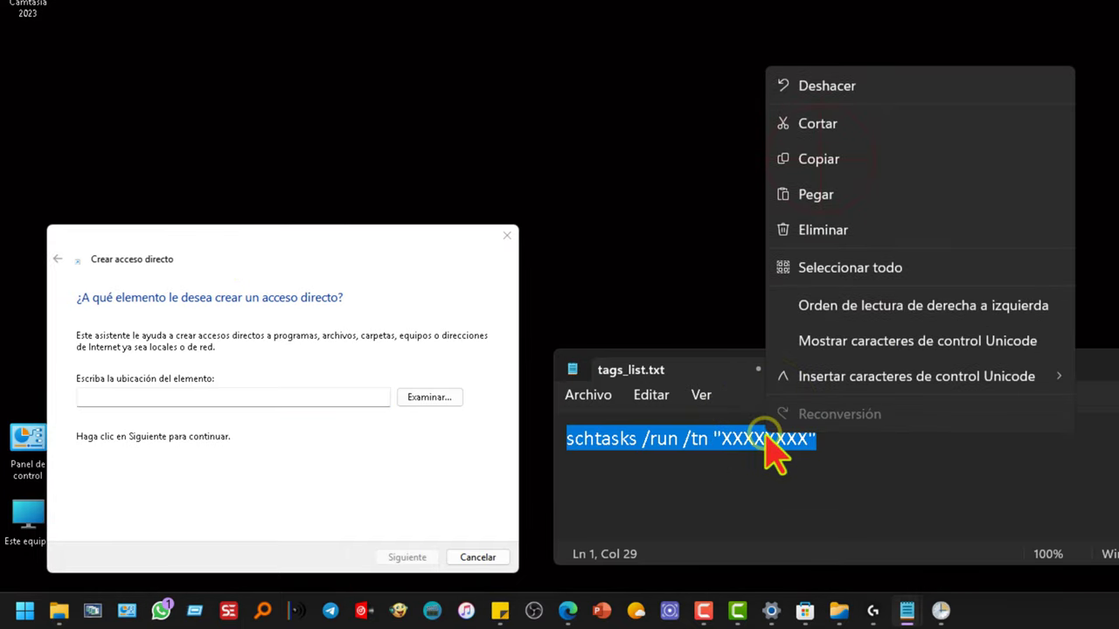
left_click(837, 160)
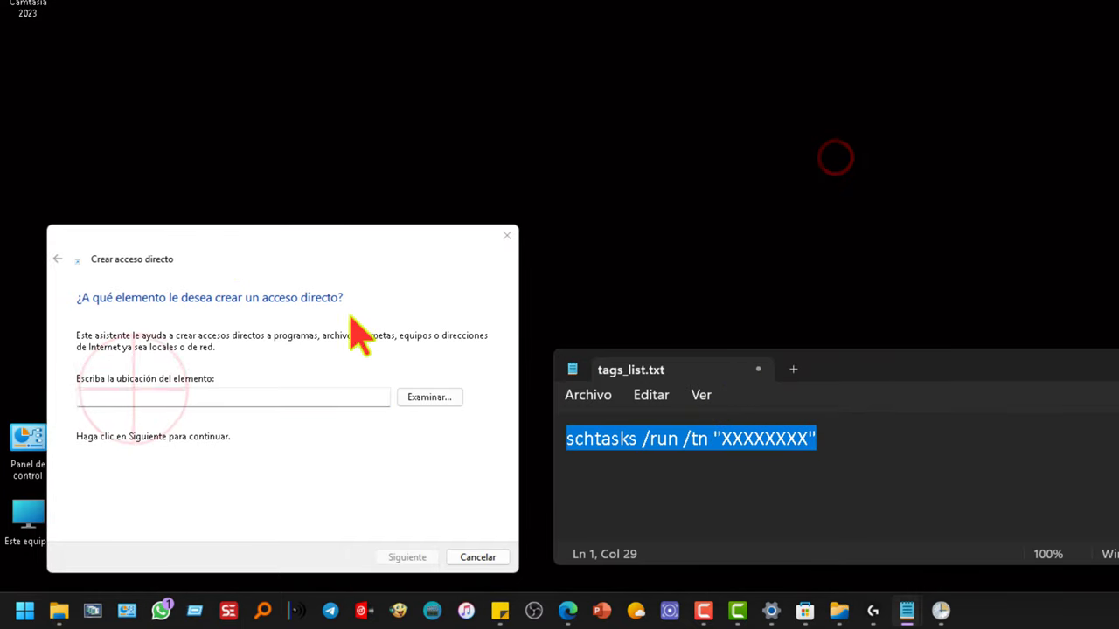
left_click(143, 395)
type("schtasks /run /tn \"XXXXXXXX\"")
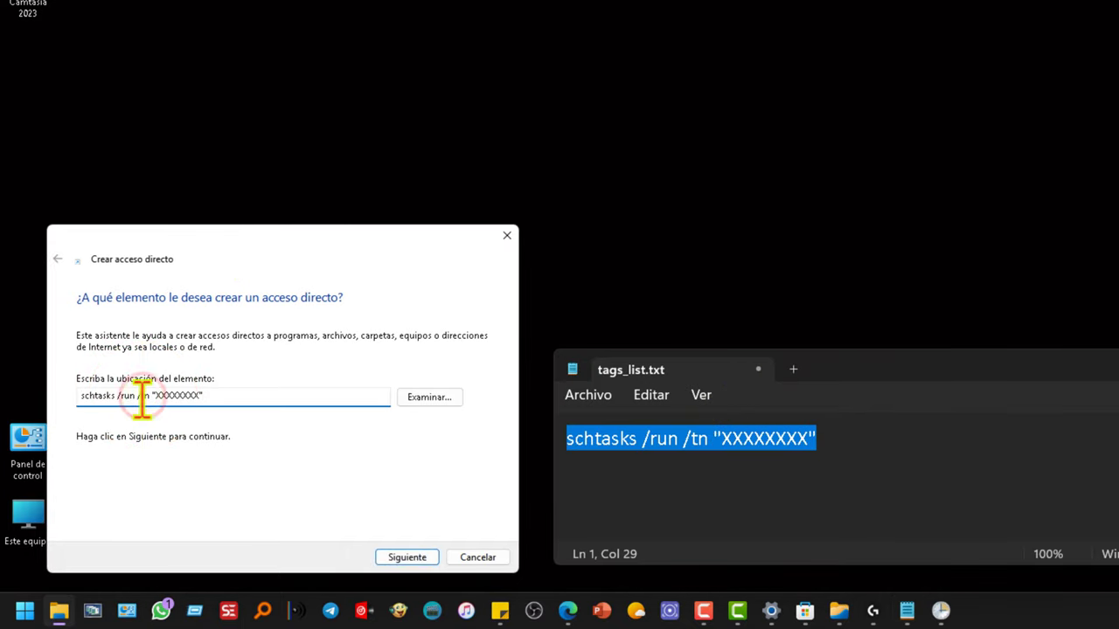
Replace the XXXXXXXX placeholder in the shortcut's location with the task name Mediainfo, copied from Programador de tareas.
left_click(24, 610)
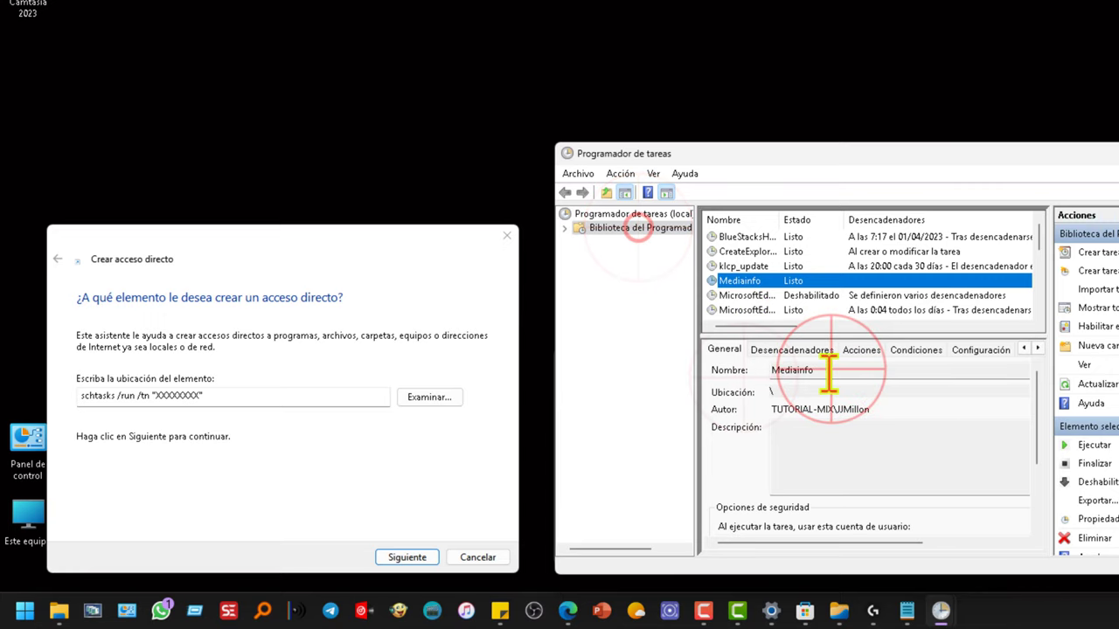
left_click_drag(828, 371, 701, 371)
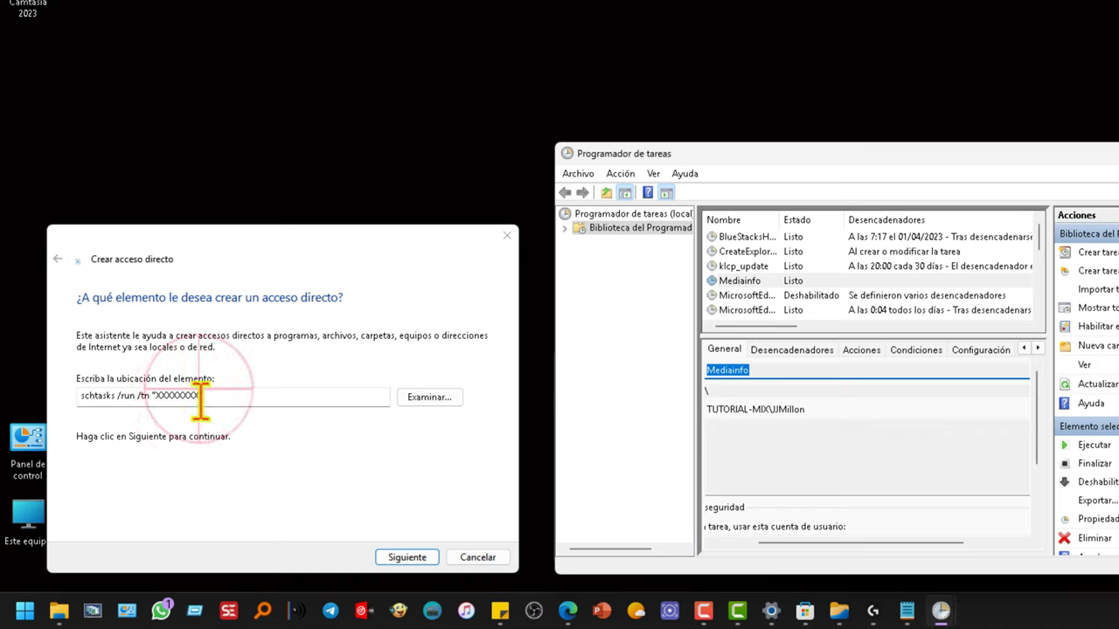
left_click_drag(200, 397, 157, 400)
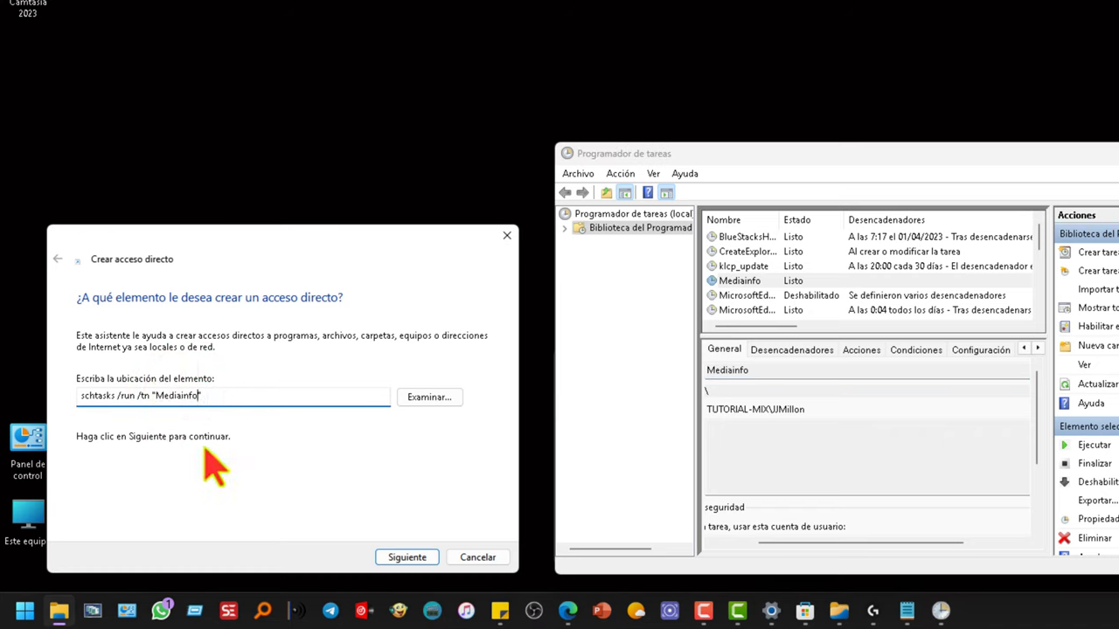
Name the new shortcut Mediainfo and finish creating it.
left_click(407, 557)
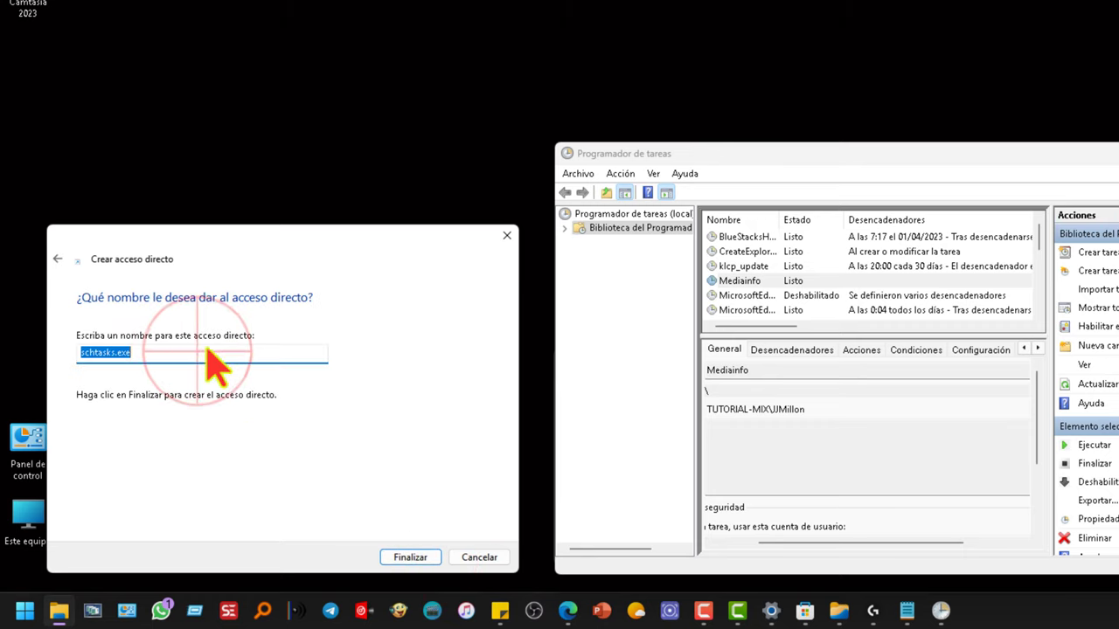
type("Mediainfo")
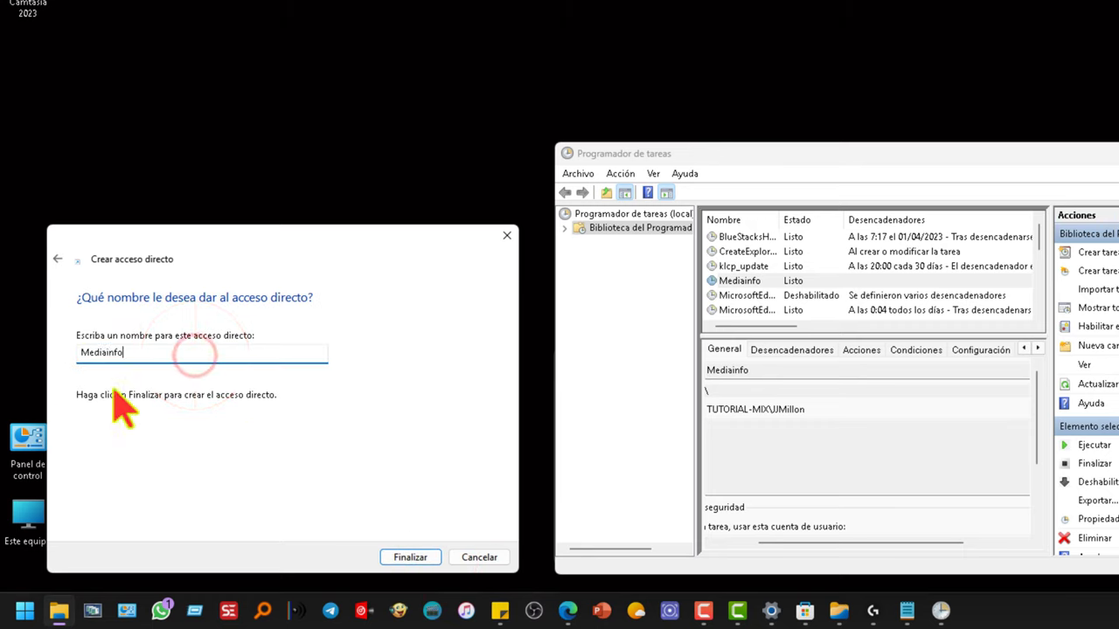
left_click(416, 559)
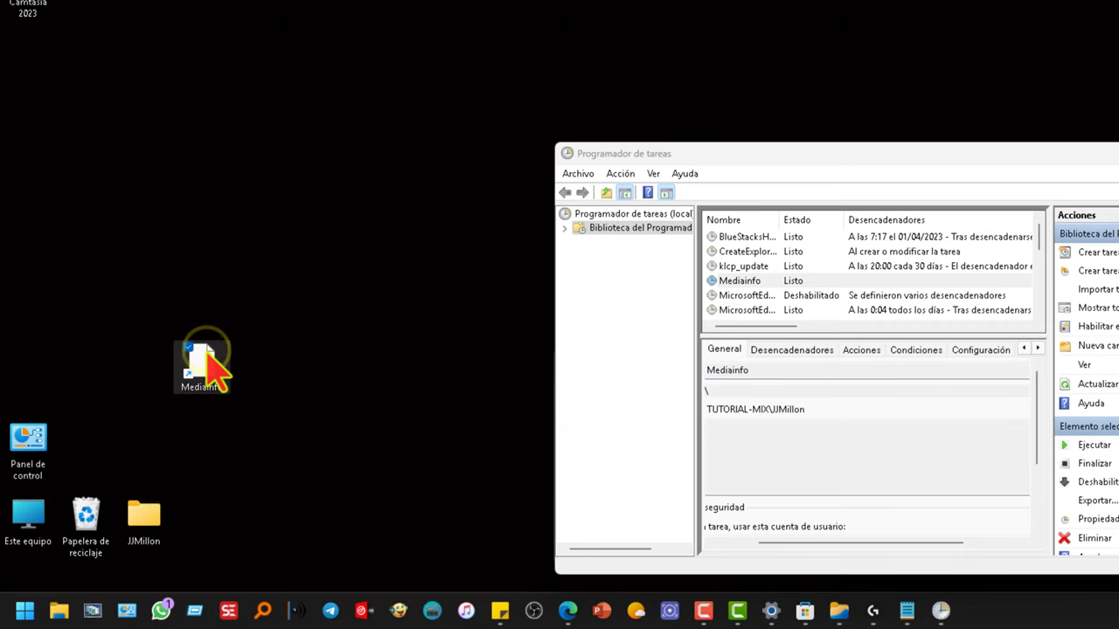
Set the Mediainfo desktop shortcut's icon to the one in MediaInfo.exe from C:\Program Files\MediaInfo, and save its properties.
right_click(208, 353)
left_click(255, 338)
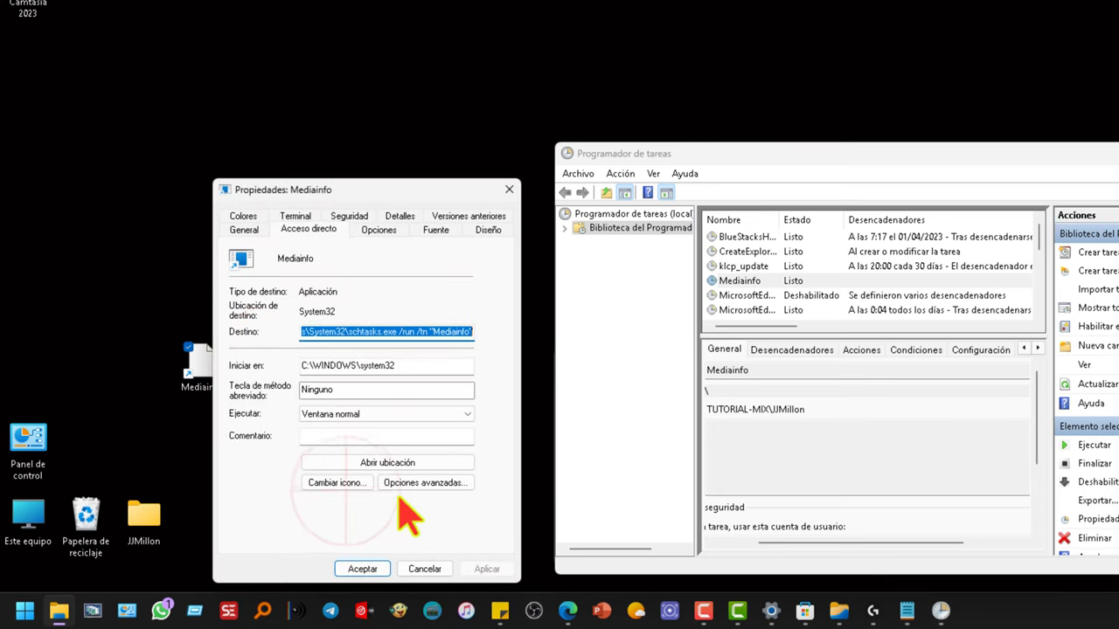
left_click(354, 483)
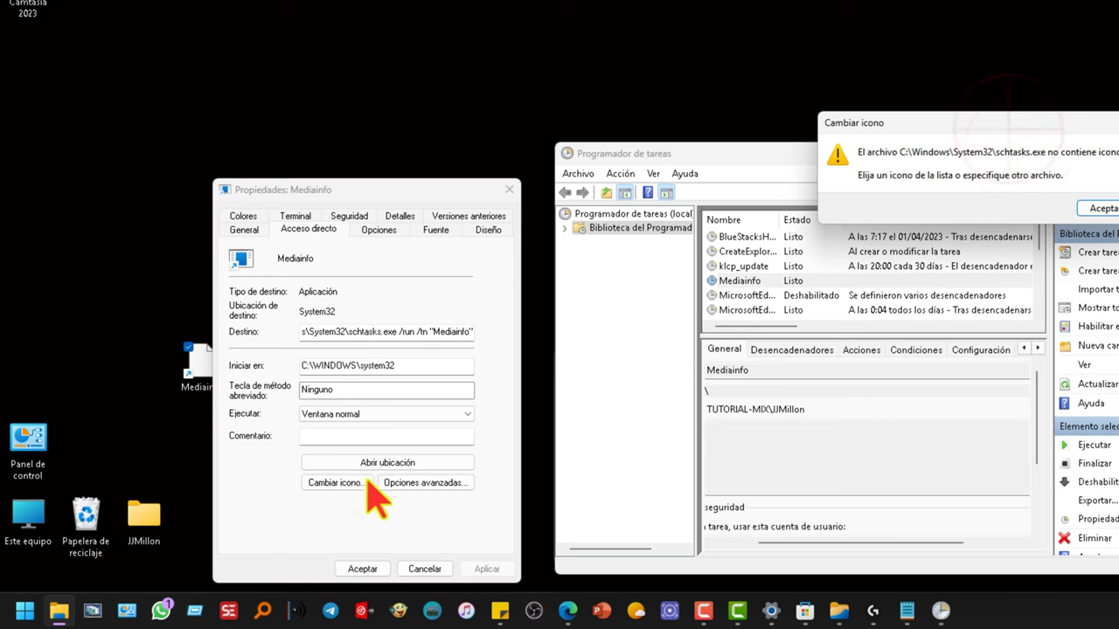
left_click_drag(1029, 126, 400, 460)
left_click(494, 529)
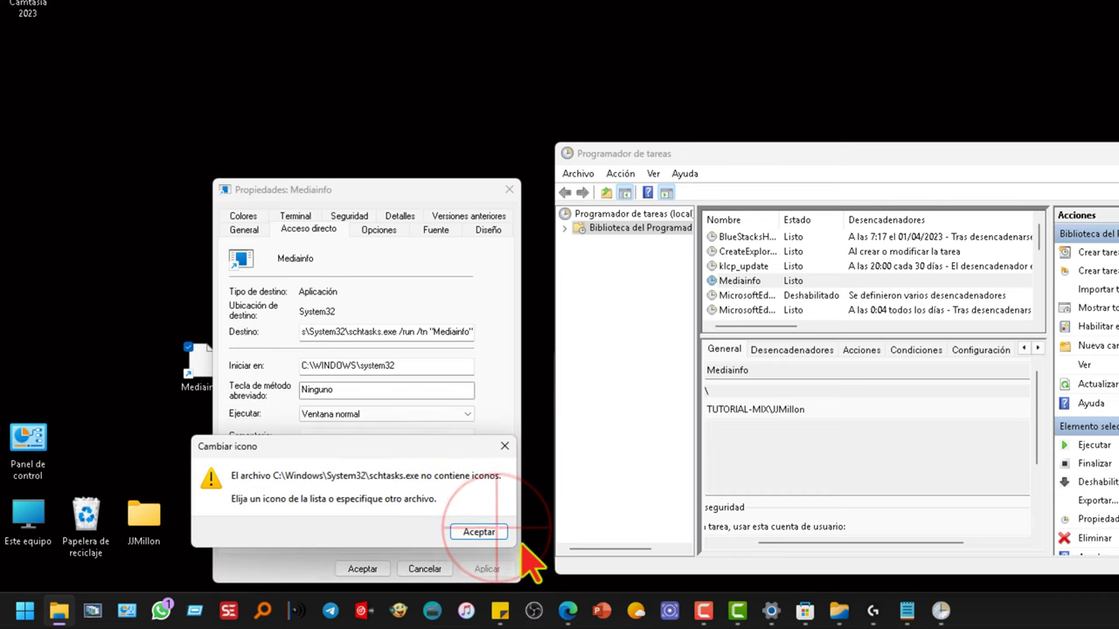
left_click(448, 444)
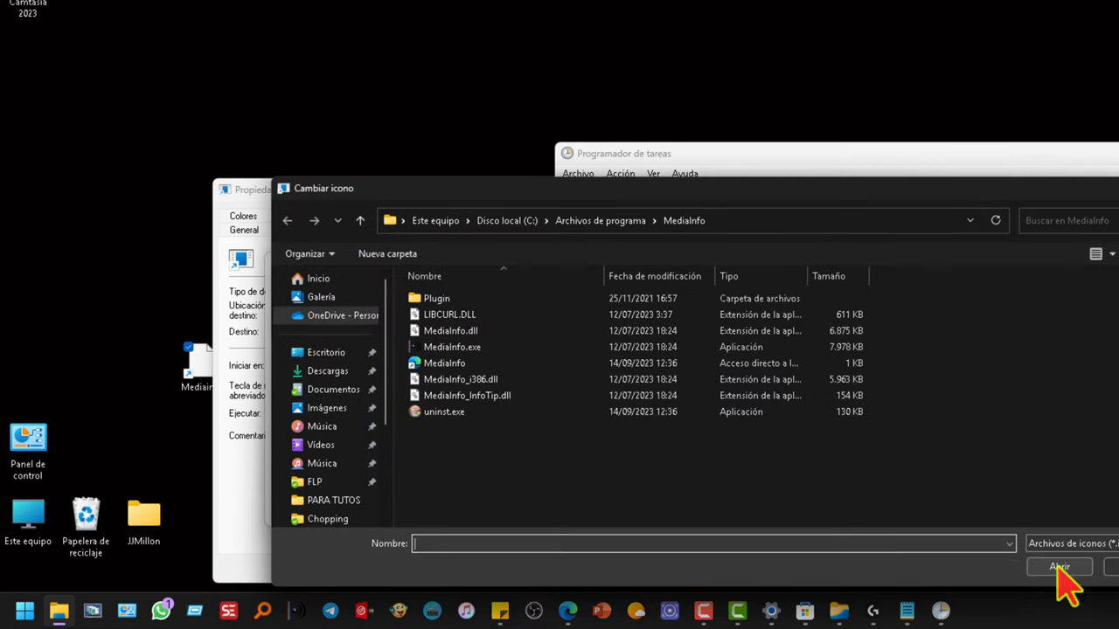
left_click(452, 348)
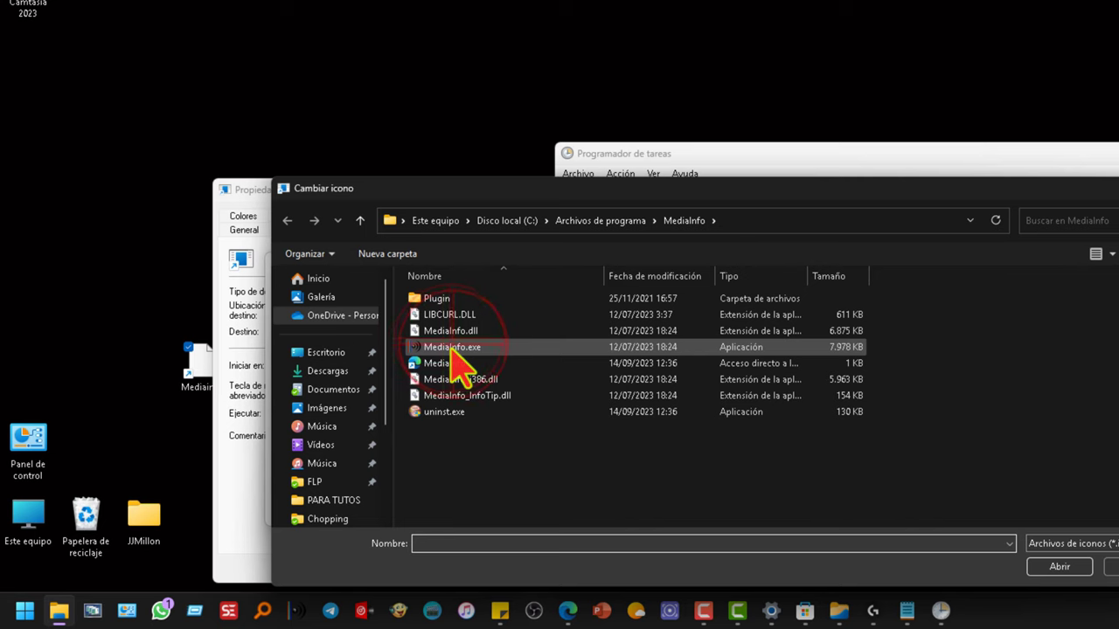
double_click(451, 348)
left_click(291, 352)
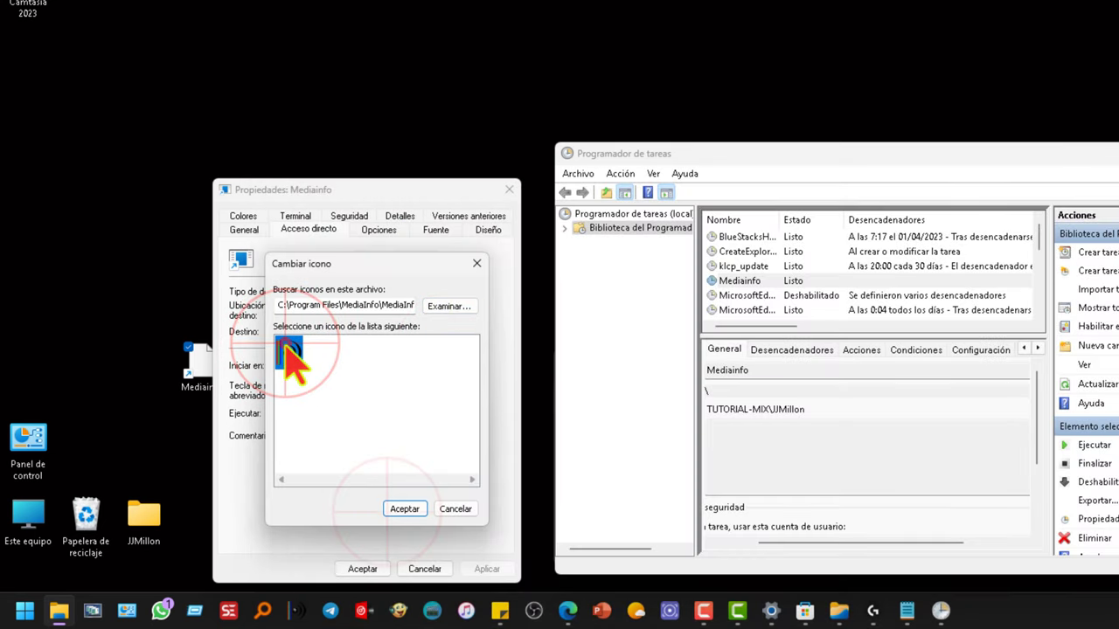
left_click(404, 508)
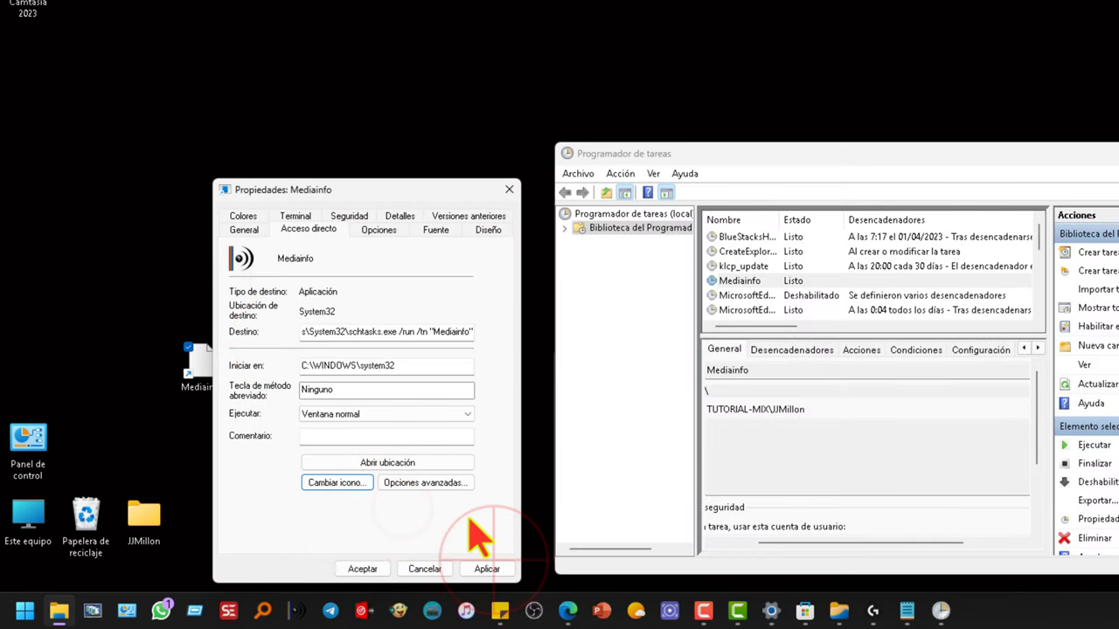
left_click(487, 569)
left_click(367, 568)
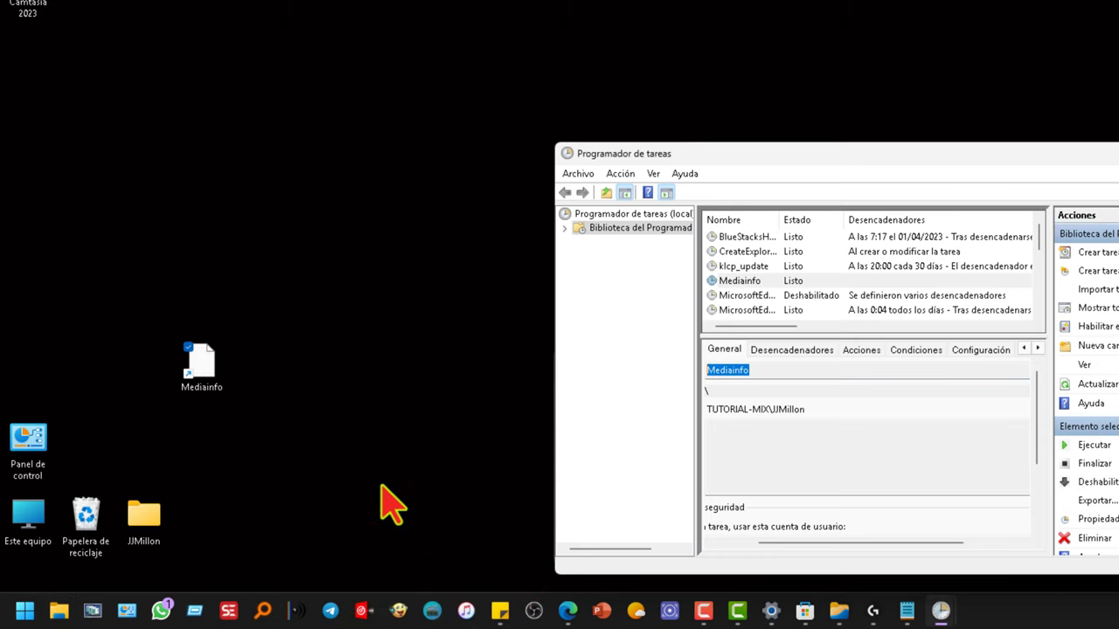
Refresh the desktop that holds the new Mediainfo shortcut.
left_click(225, 288)
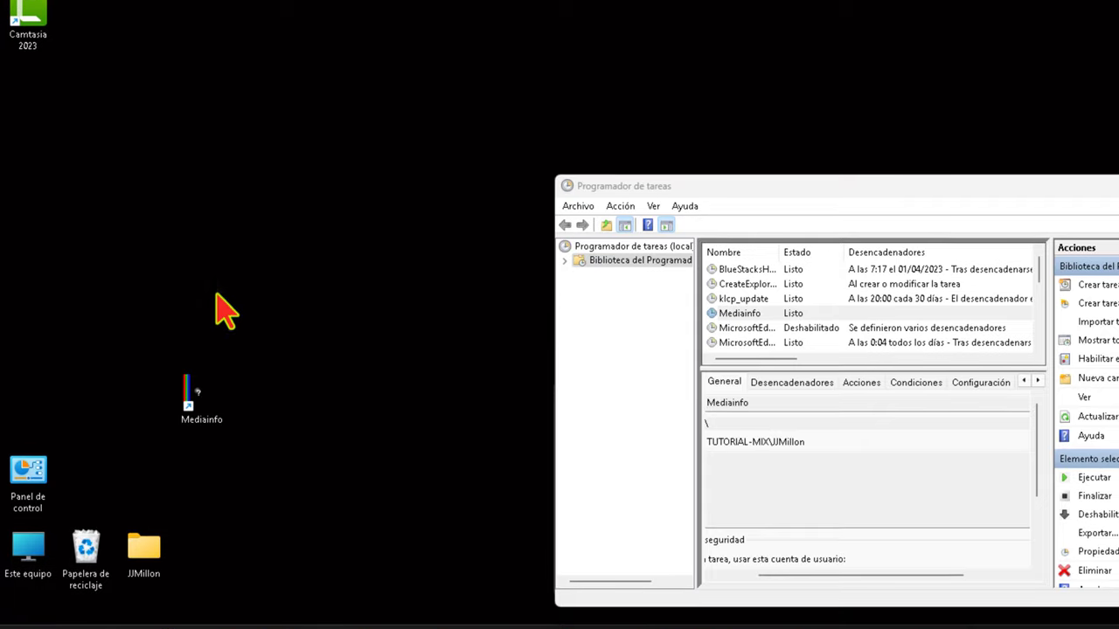
right_click(219, 296)
left_click(287, 58)
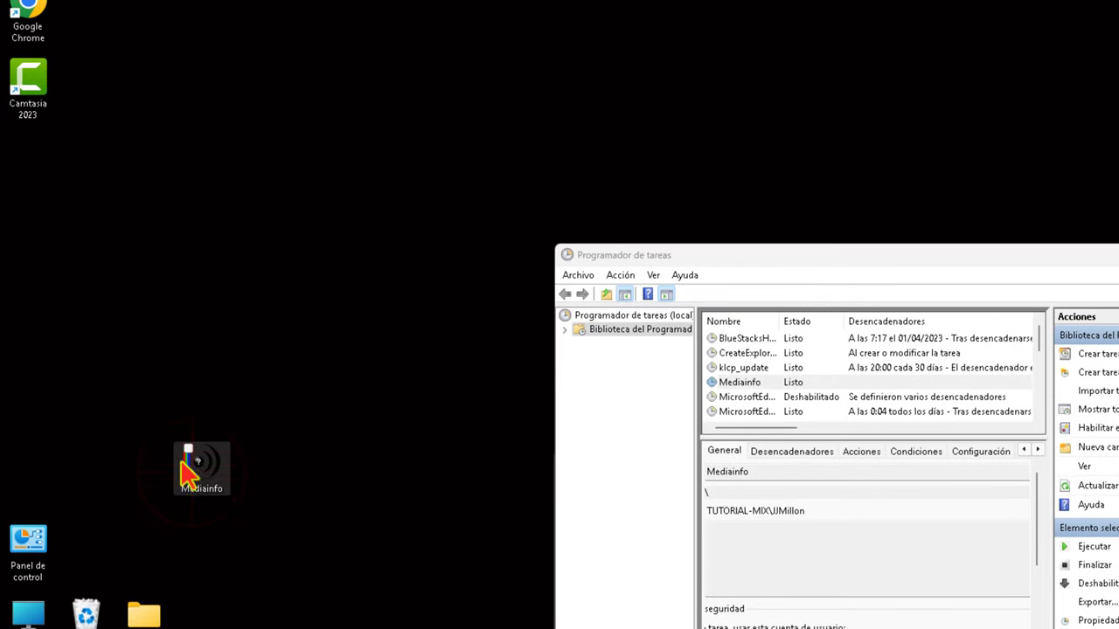
Unpin the old MediaInfo icon from the taskbar and pin the new Mediainfo desktop shortcut in its place.
right_click(295, 606)
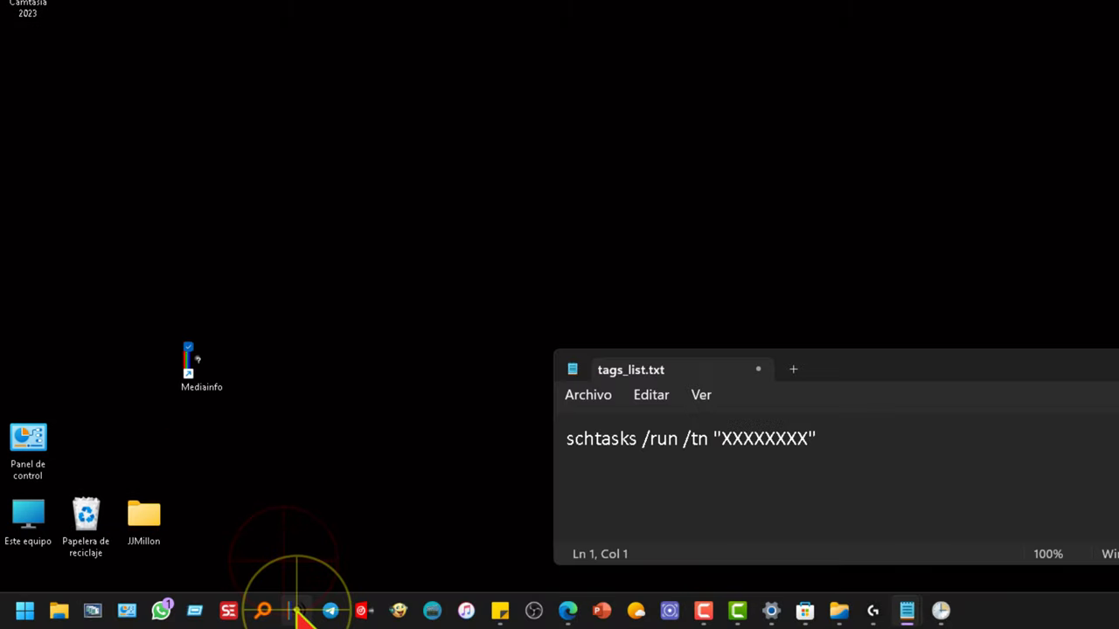
left_click(295, 568)
left_click_drag(192, 358, 295, 611)
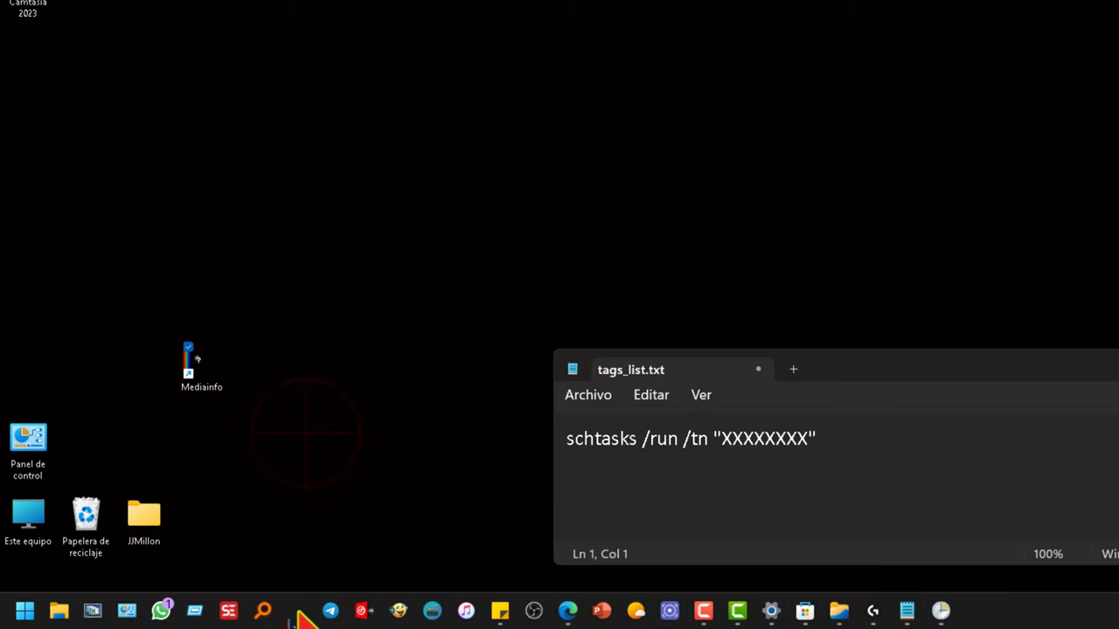